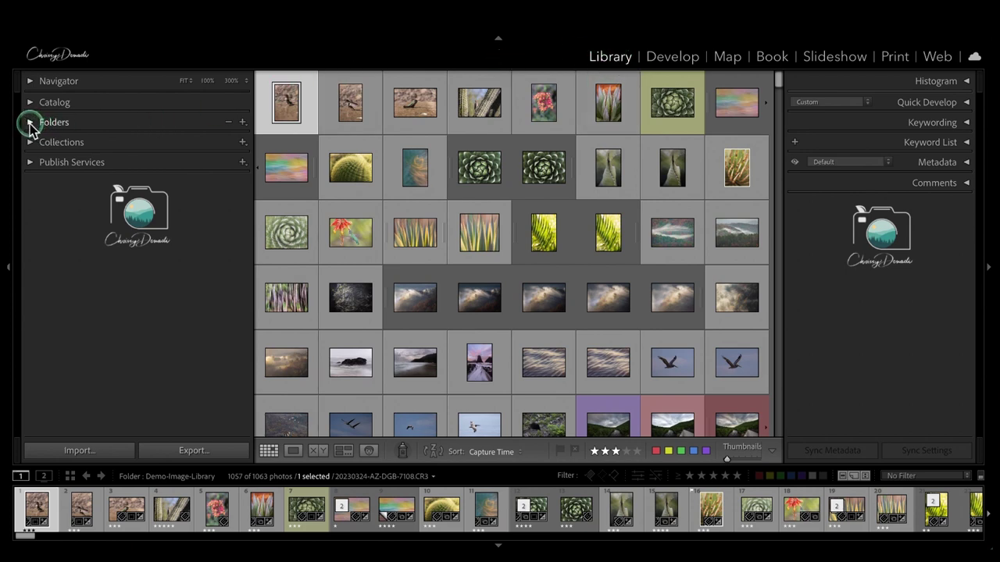
# Expand the Folders panel and re-expand Demo-Image-Library to list years 2016–2022 and the 2023 garden folders.
pyautogui.click(29, 124)
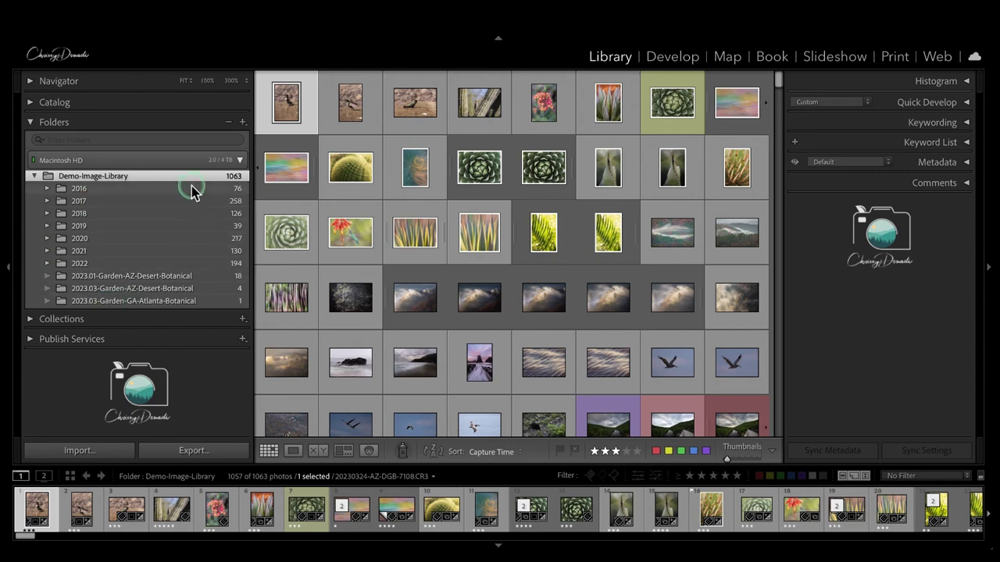
pyautogui.click(34, 177)
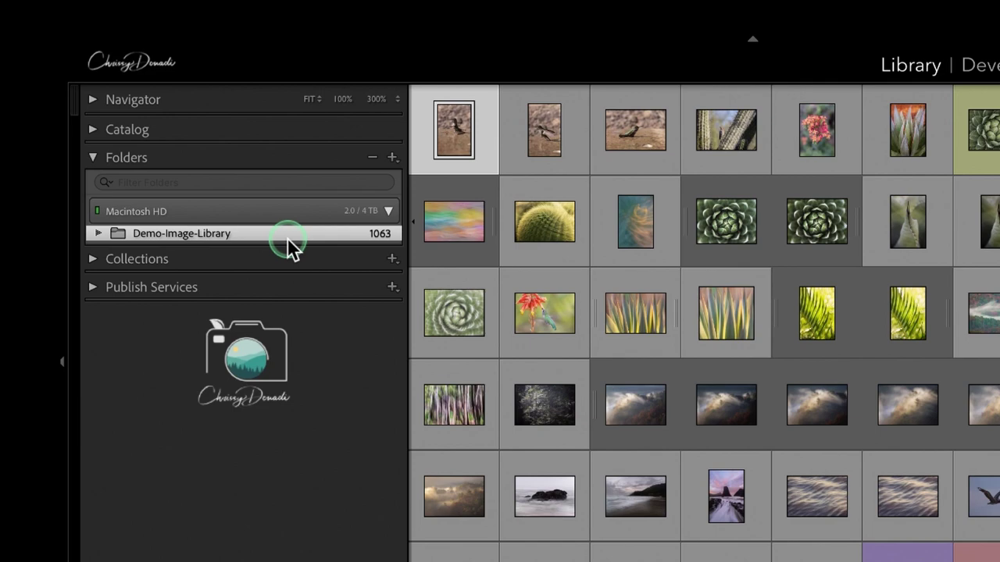
pyautogui.click(95, 232)
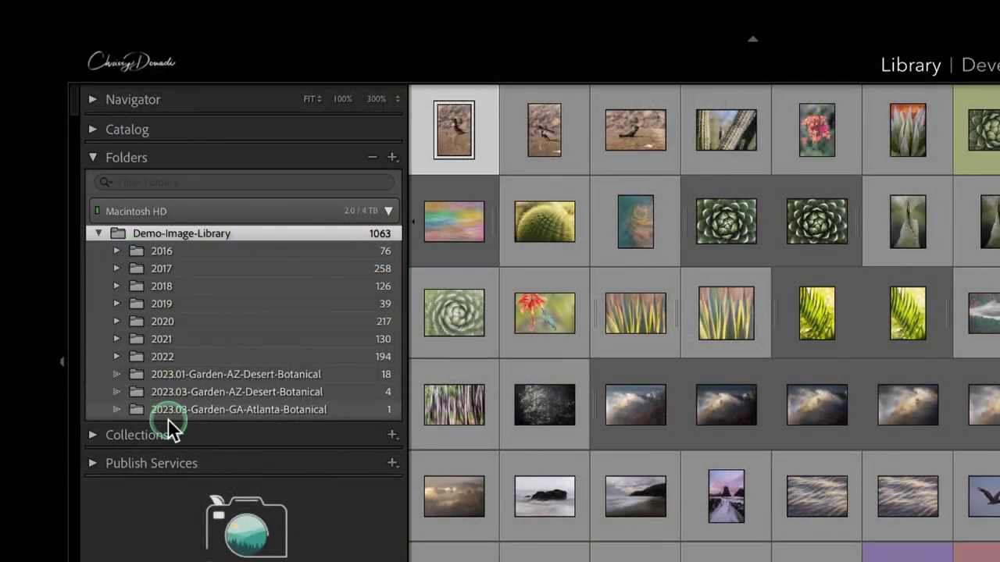
pyautogui.rightClick(187, 236)
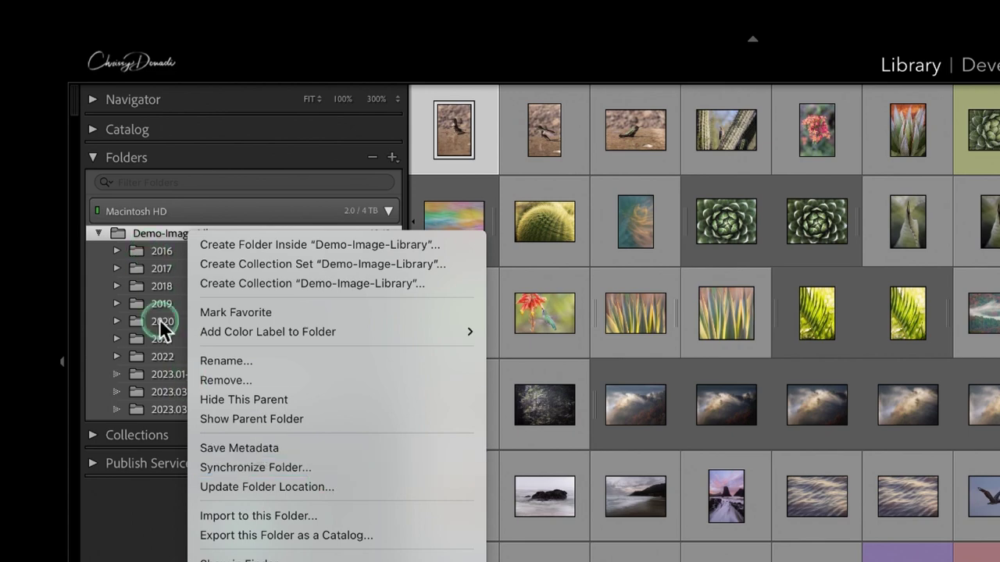
pyautogui.click(156, 234)
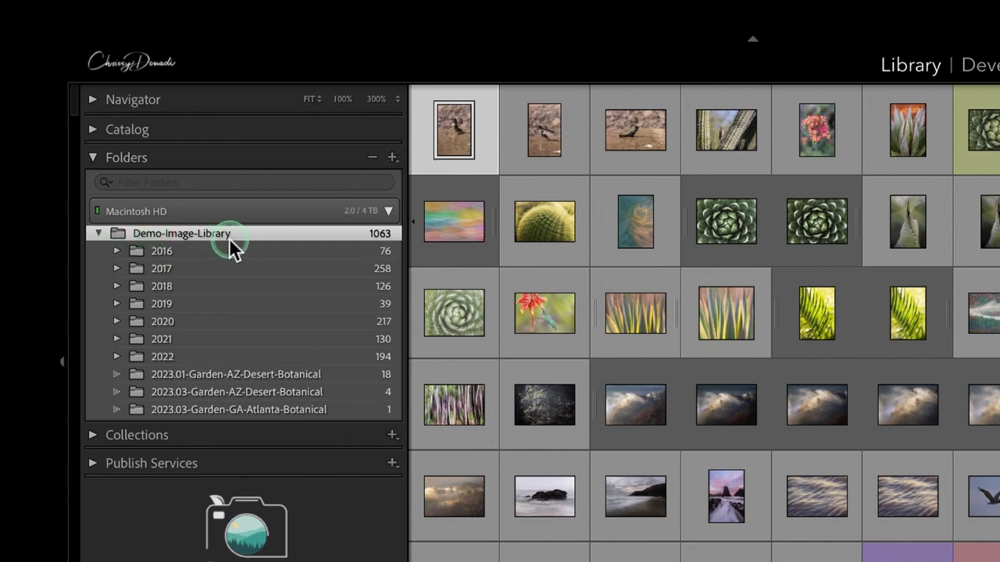
# Add a subfolder named 2023 to Demo-Image-Library using the Folders panel's Add Subfolder option.
pyautogui.click(393, 158)
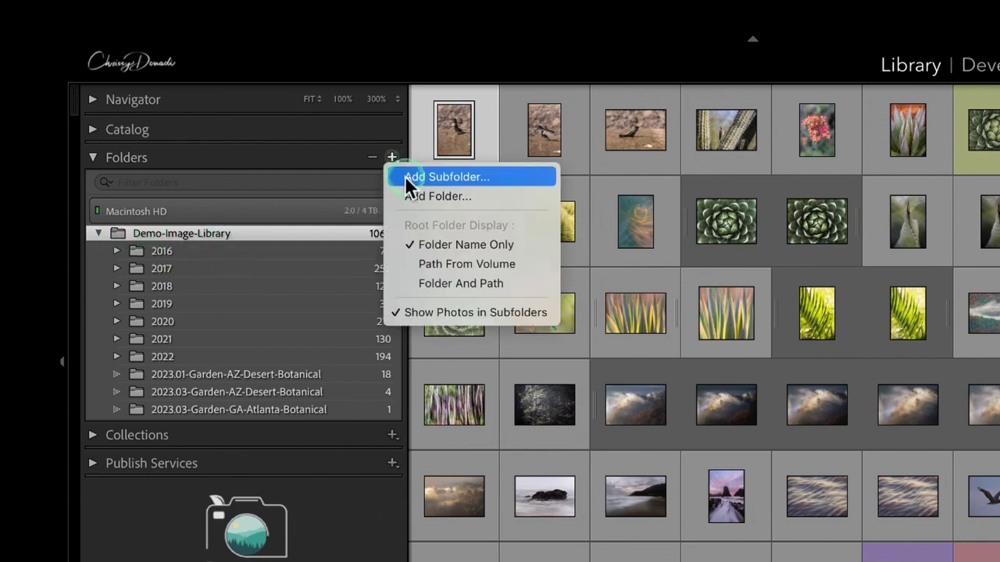
pyautogui.click(406, 178)
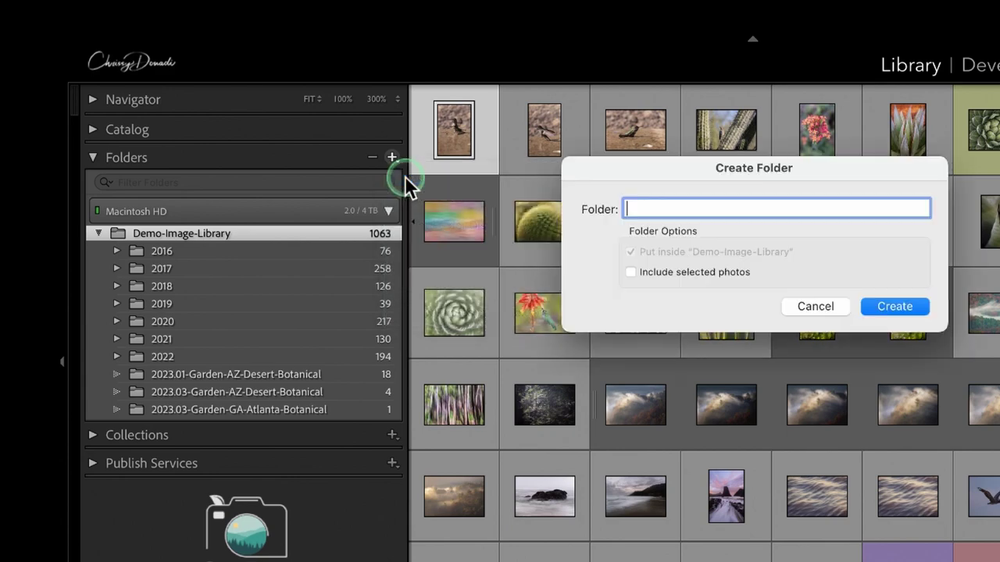
pyautogui.write('2023')
pyautogui.click(893, 305)
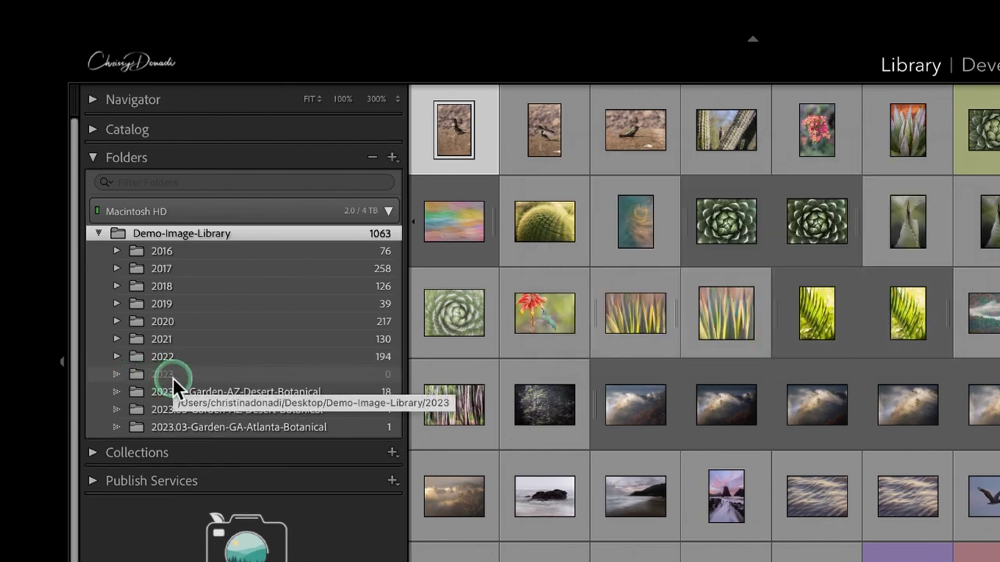
# Move 2023.01-Garden-AZ-Desert-Botanical into 2023 on disk and reveal it in Finder.
pyautogui.click(238, 392)
pyautogui.moveTo(243, 391); pyautogui.dragTo(220, 376)
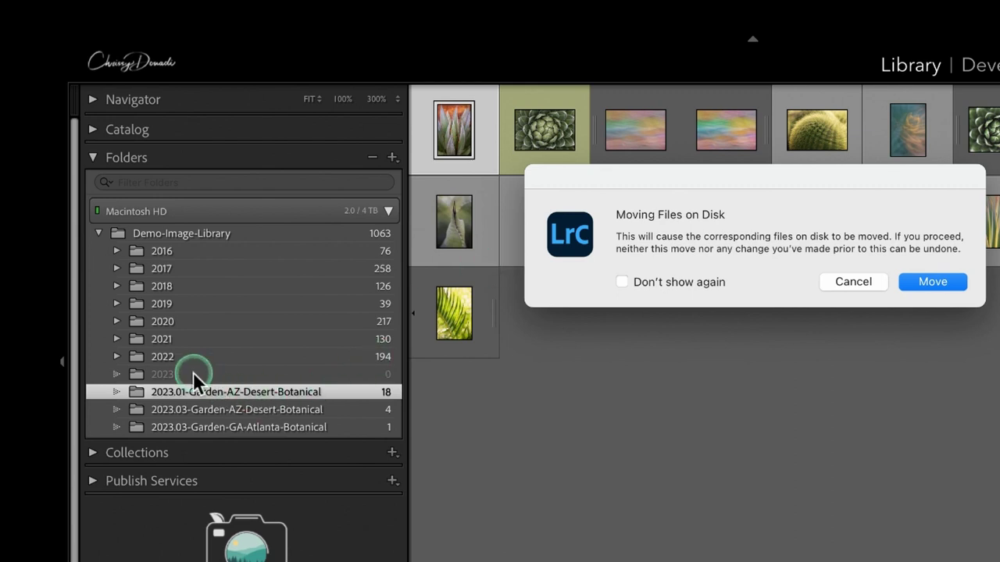
pyautogui.click(929, 281)
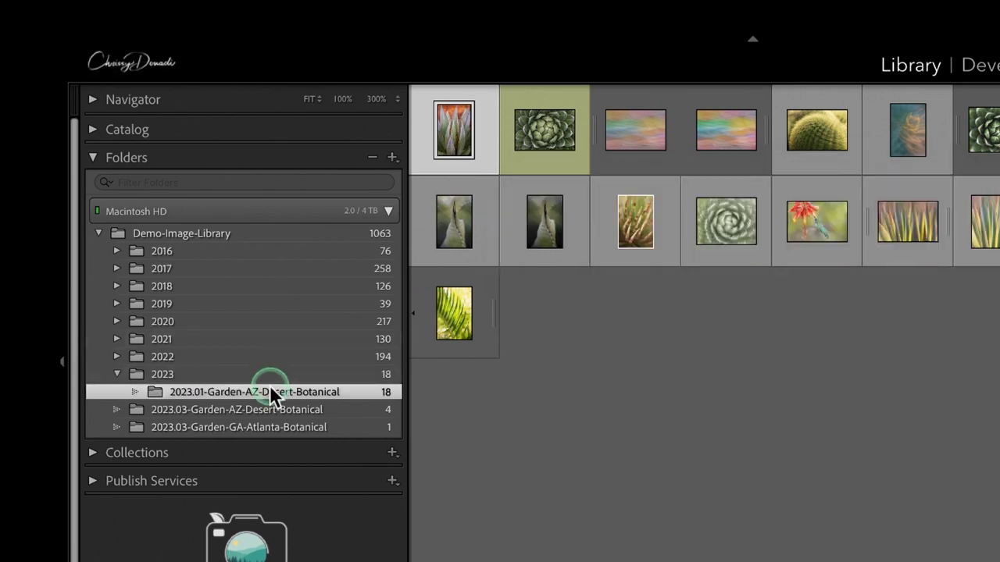
pyautogui.rightClick(187, 397)
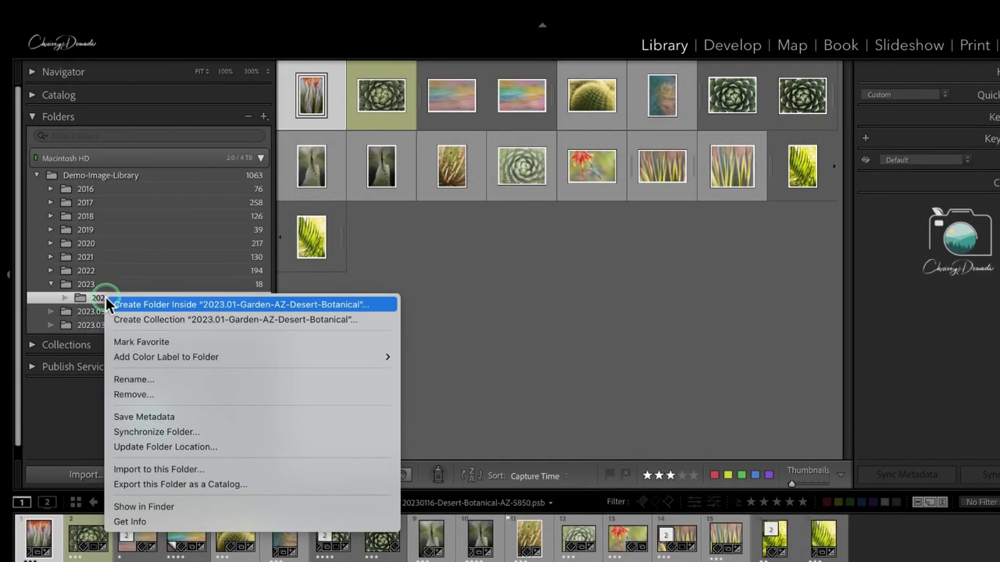
pyautogui.click(196, 512)
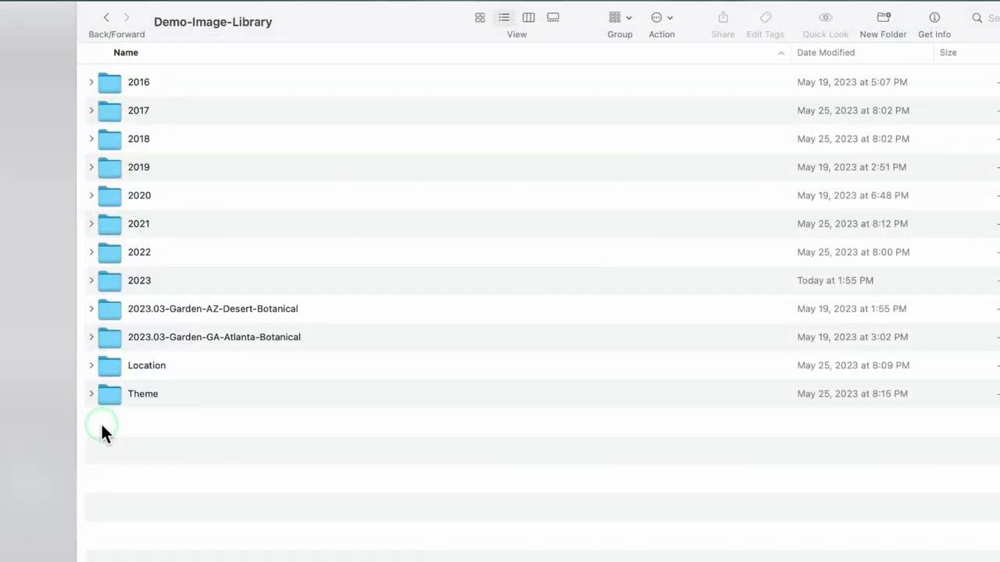
# In Finder, expand 2023 to confirm 2023.01-Garden-AZ-Desert-Botanical is inside it.
pyautogui.click(91, 280)
pyautogui.click(102, 309)
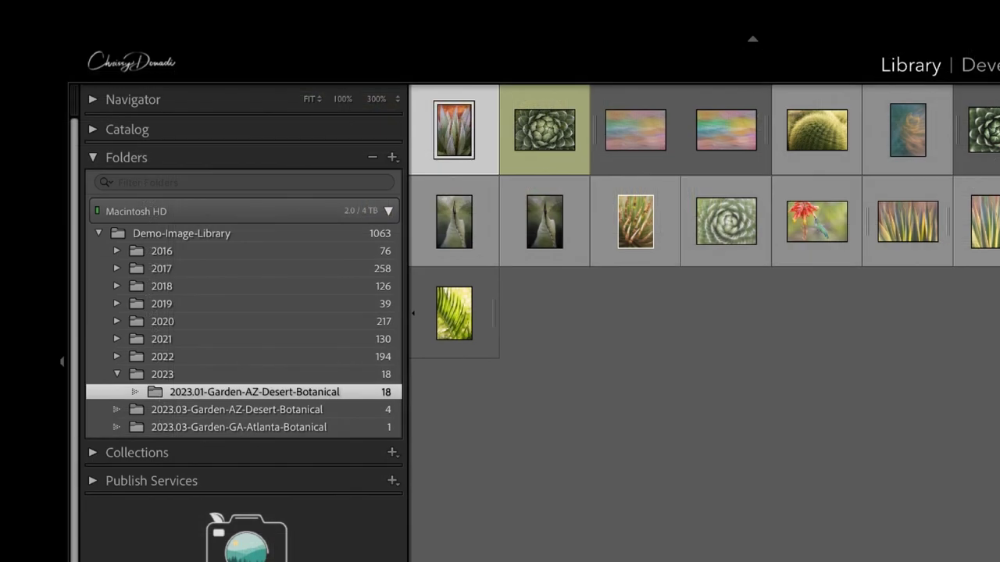
# Move 2023.03-Garden-AZ-Desert-Botanical and 2023.03-Garden-GA-Atlanta-Botanical together into 2023 on disk.
pyautogui.click(287, 410)
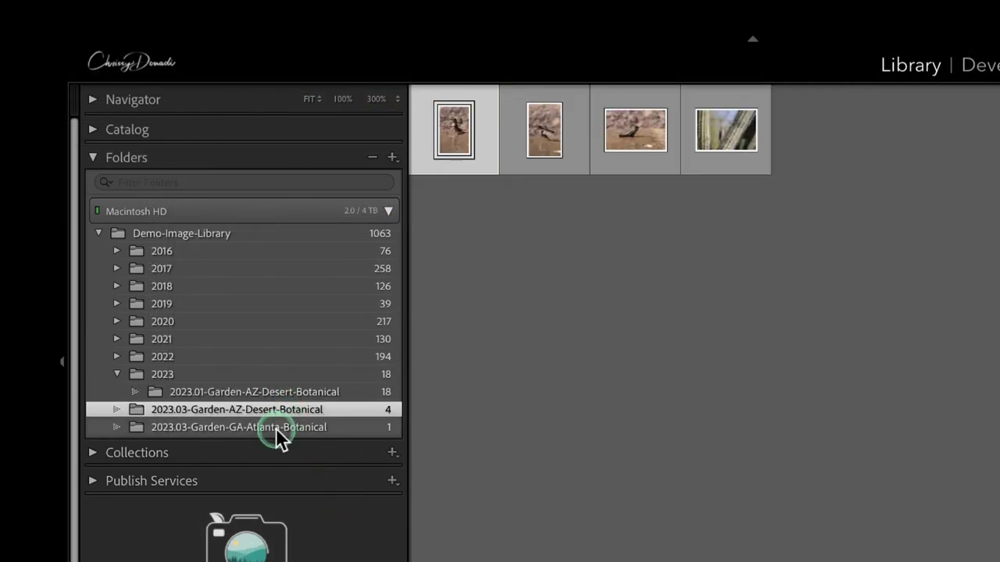
pyautogui.keyDown('super'); pyautogui.click(277, 428); pyautogui.keyUp('super')
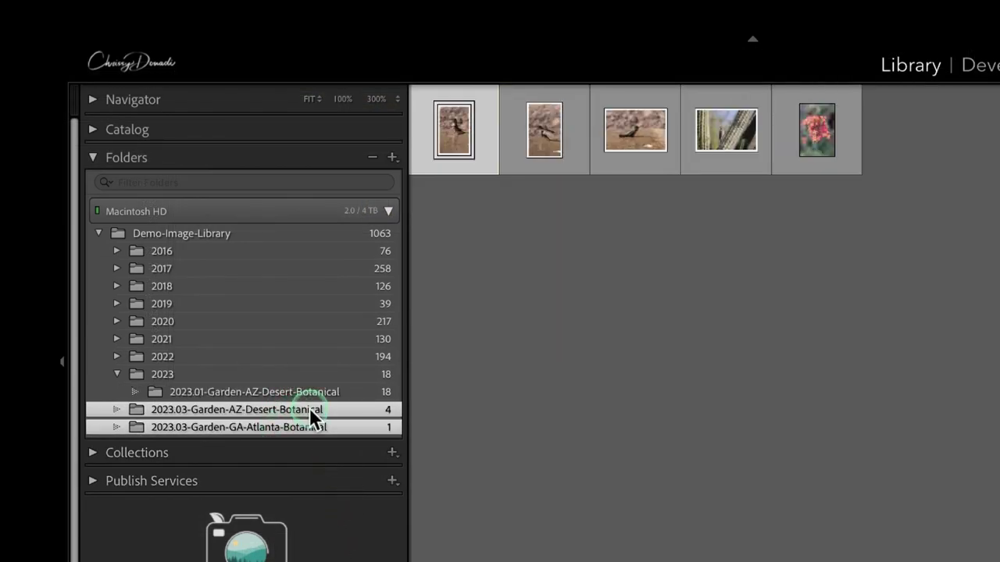
pyautogui.moveTo(311, 417); pyautogui.dragTo(306, 375)
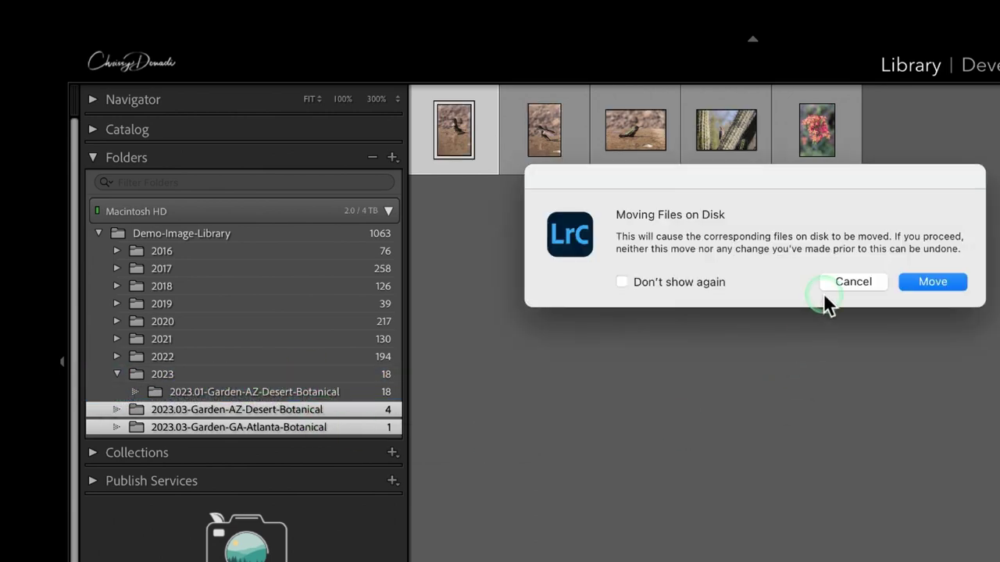
pyautogui.click(938, 281)
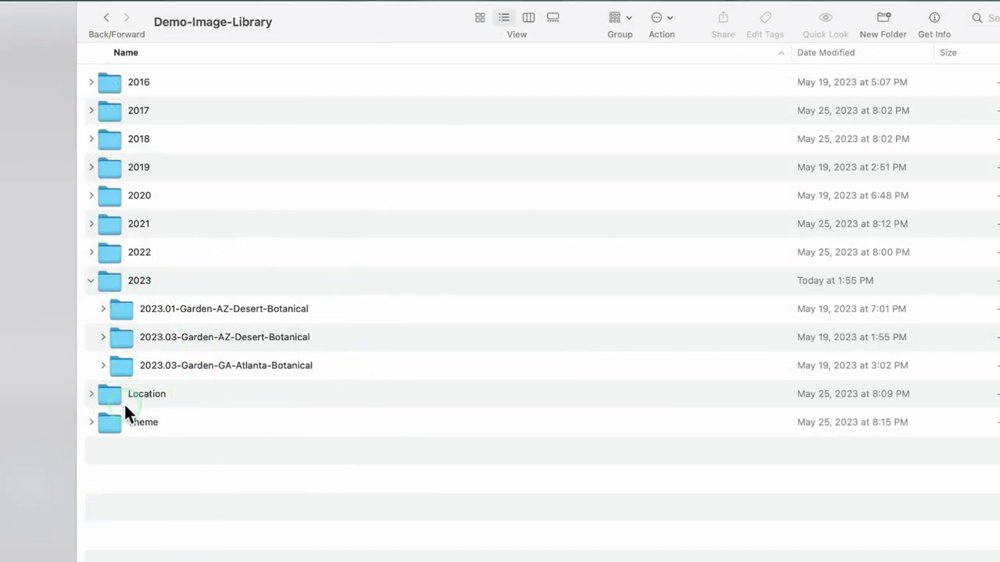
pyautogui.click(89, 280)
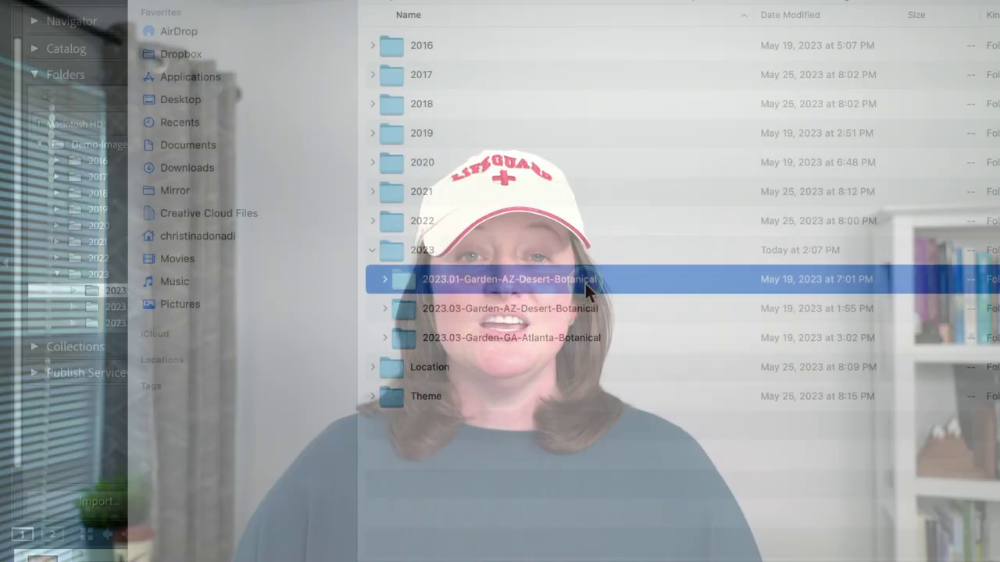
# In Finder, append '-Winter' to the 2023.01-Garden-AZ-Desert-Botanical folder name, then return to Lightroom.
pyautogui.rightClick(585, 283)
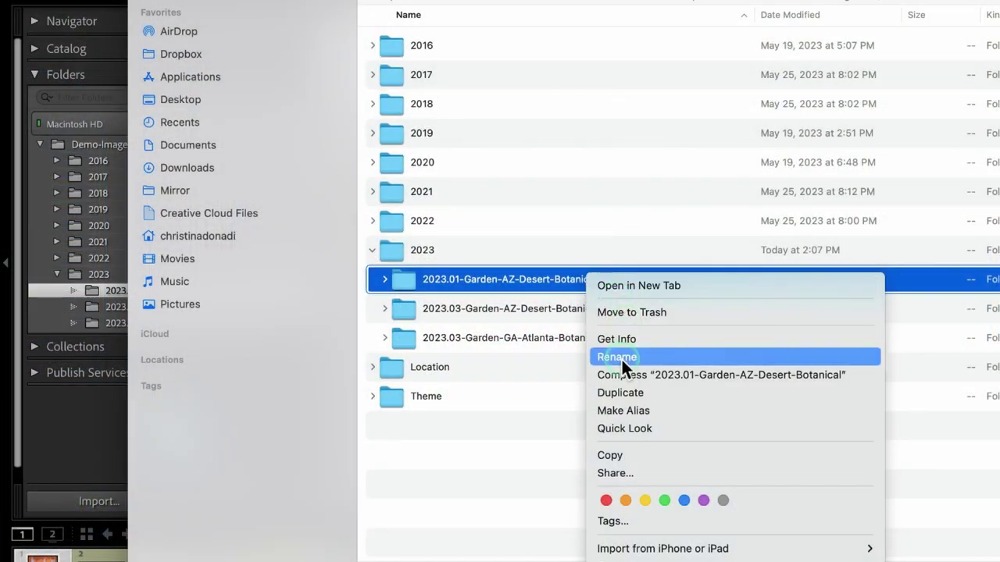
pyautogui.click(621, 357)
pyautogui.press('Right')
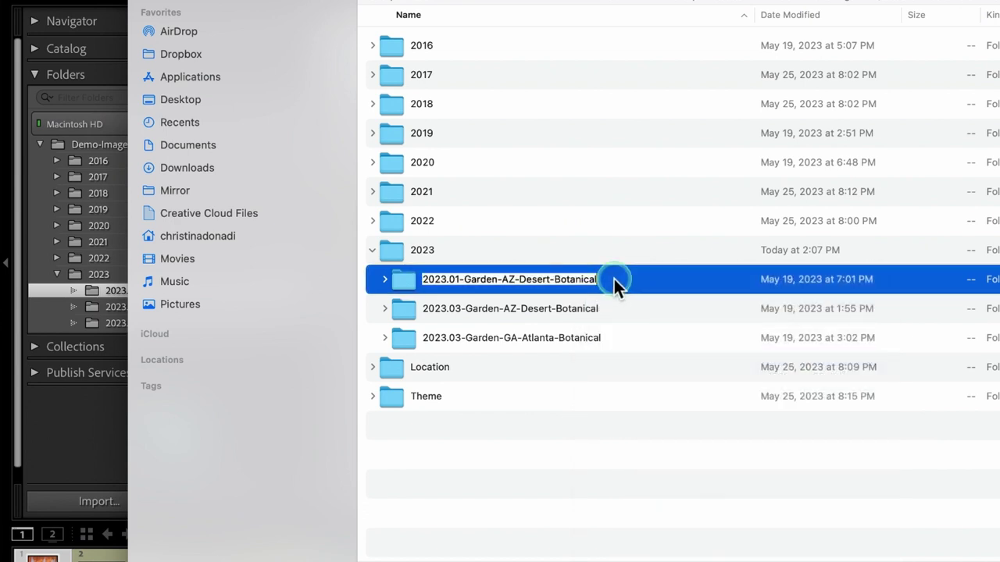
pyautogui.write('-Winter')
pyautogui.press('Return')
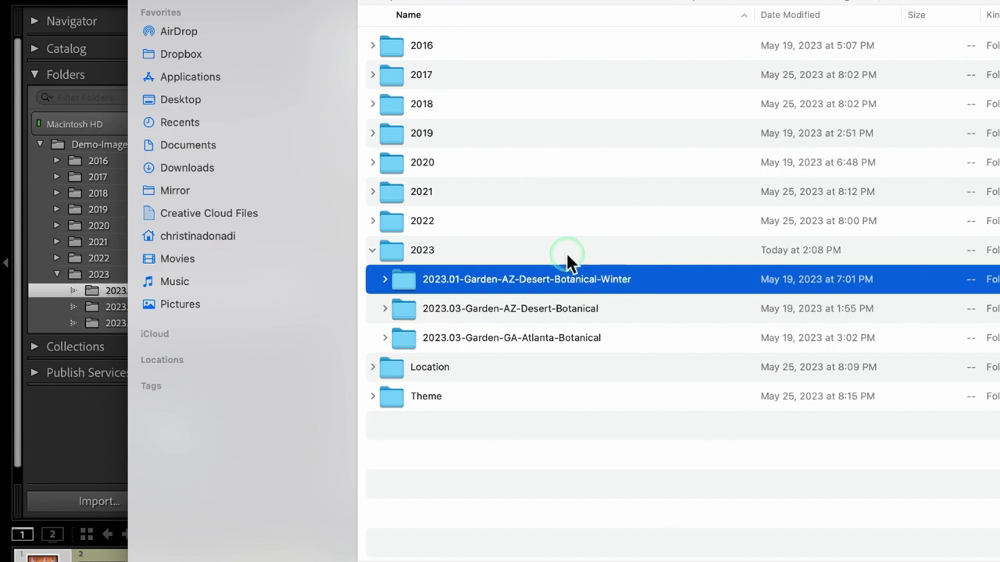
pyautogui.press('super+Tab')
# View the 2023.03-Garden-AZ-Desert-Botanical photos, then deselect it to show all 1063 photos.
pyautogui.click(334, 80)
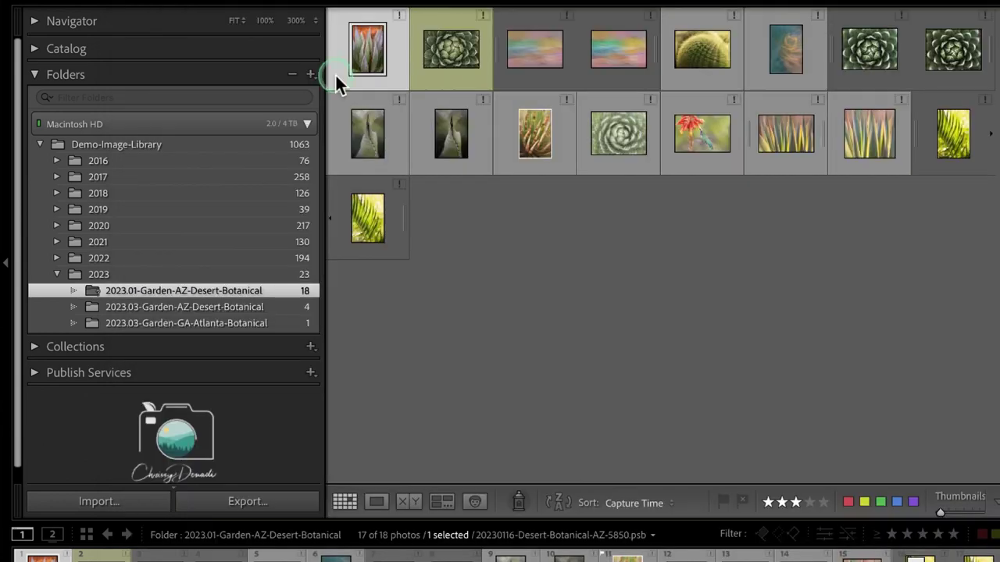
pyautogui.click(121, 307)
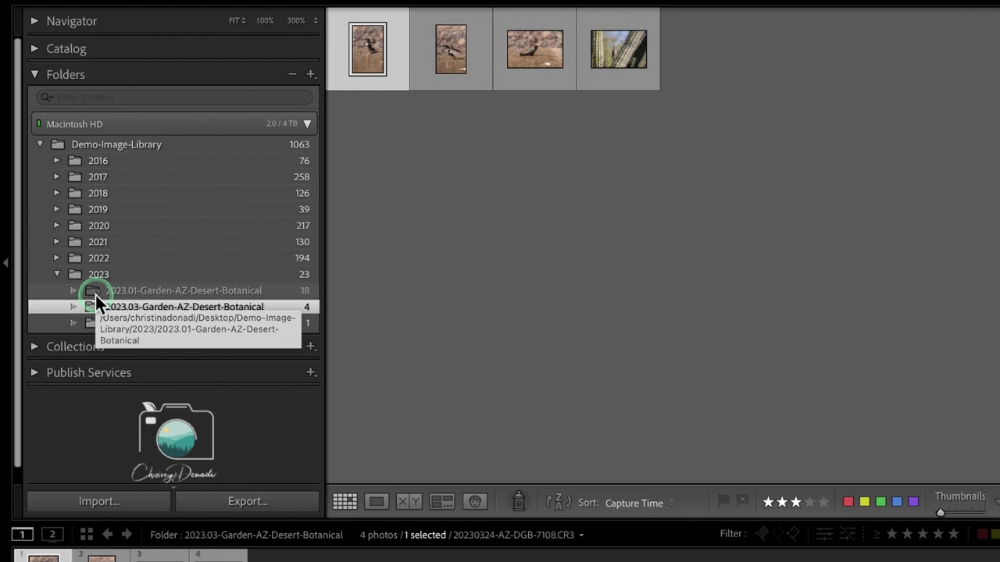
pyautogui.keyDown('super'); pyautogui.click(277, 305); pyautogui.keyUp('super')
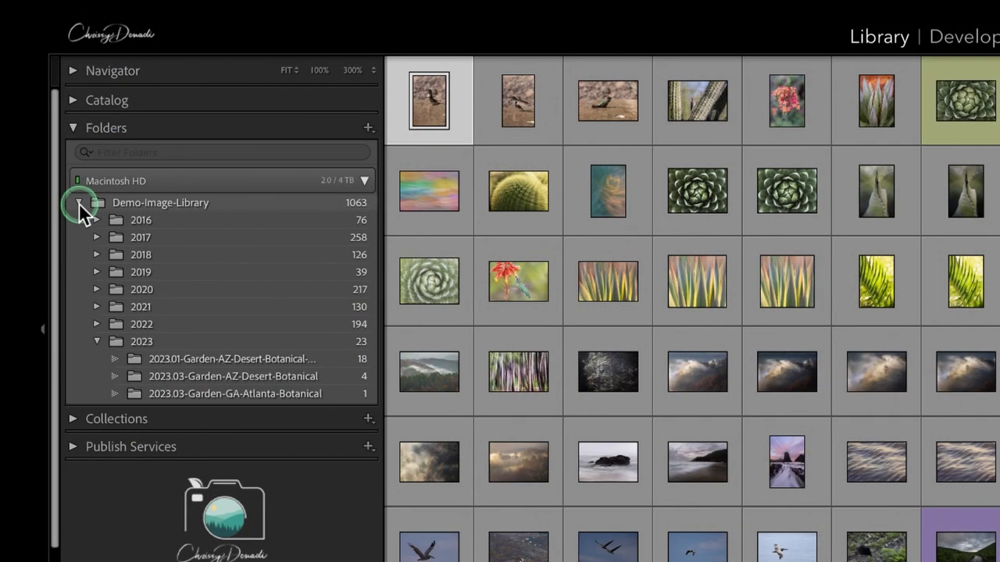
# Toggle the Demo-Image-Library tree and collapse the 2021 folder and its Longwood subfolder.
pyautogui.keyDown('alt'); pyautogui.click(78, 203); pyautogui.keyUp('alt')
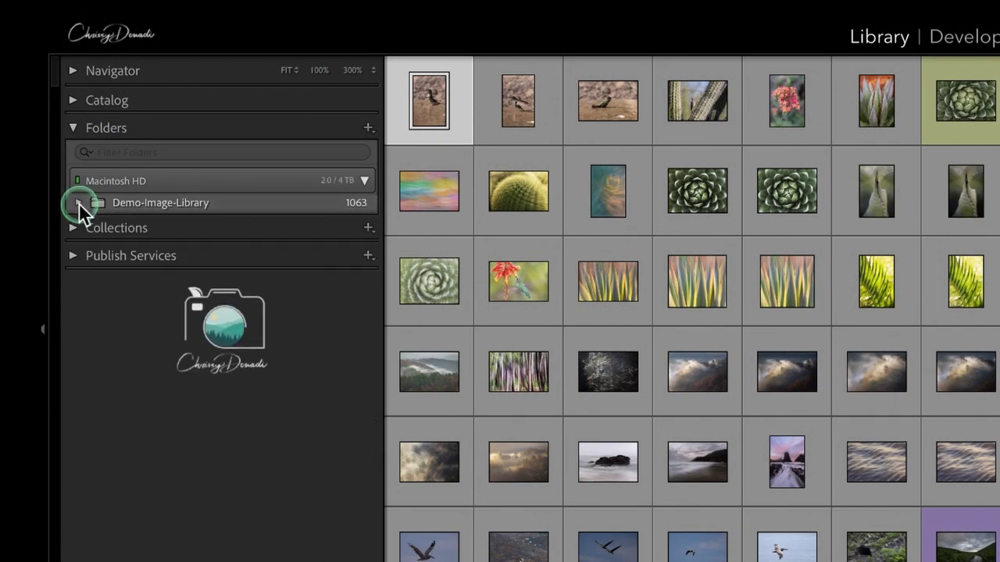
pyautogui.click(79, 203)
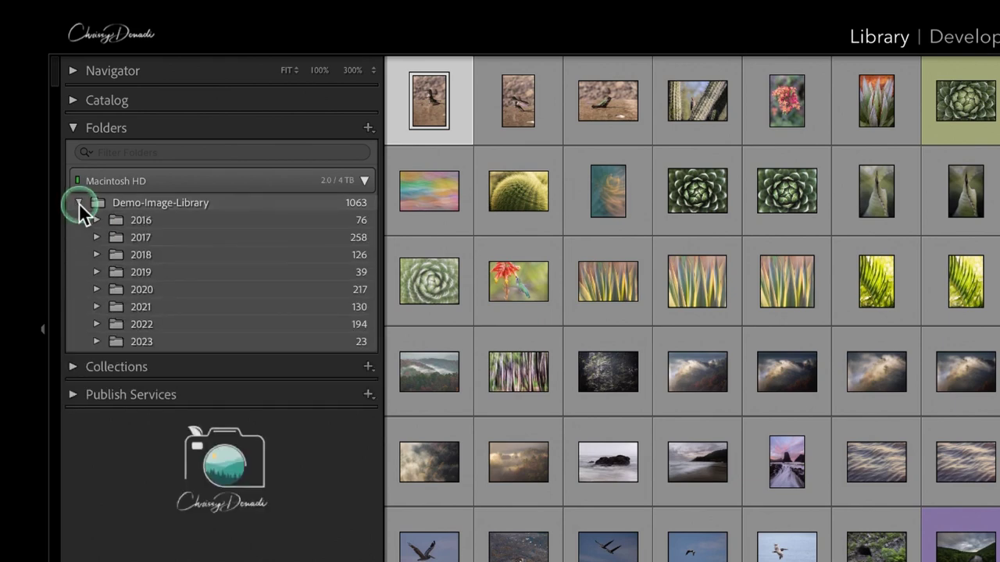
pyautogui.click(79, 203)
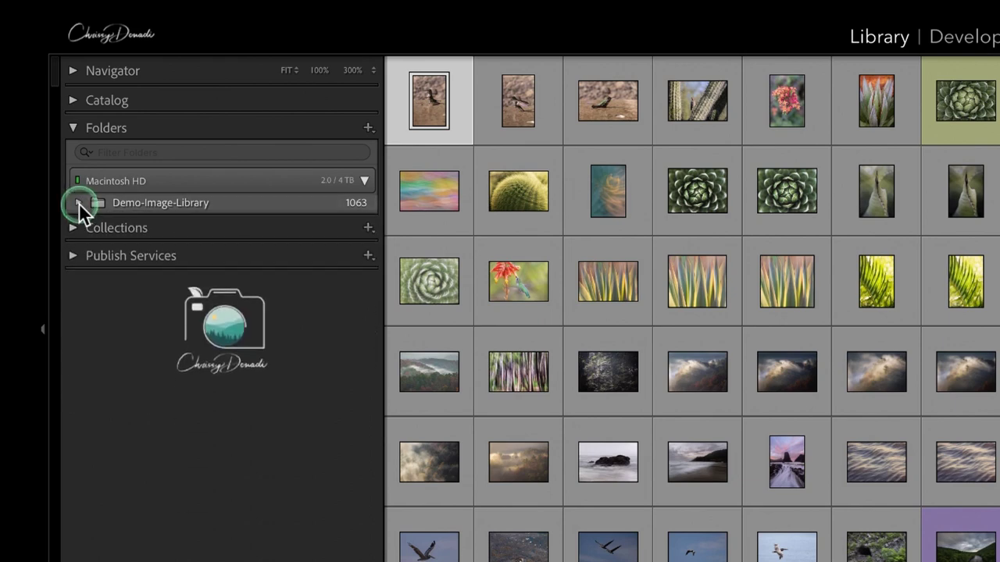
pyautogui.keyDown('alt'); pyautogui.click(79, 203); pyautogui.keyUp('alt')
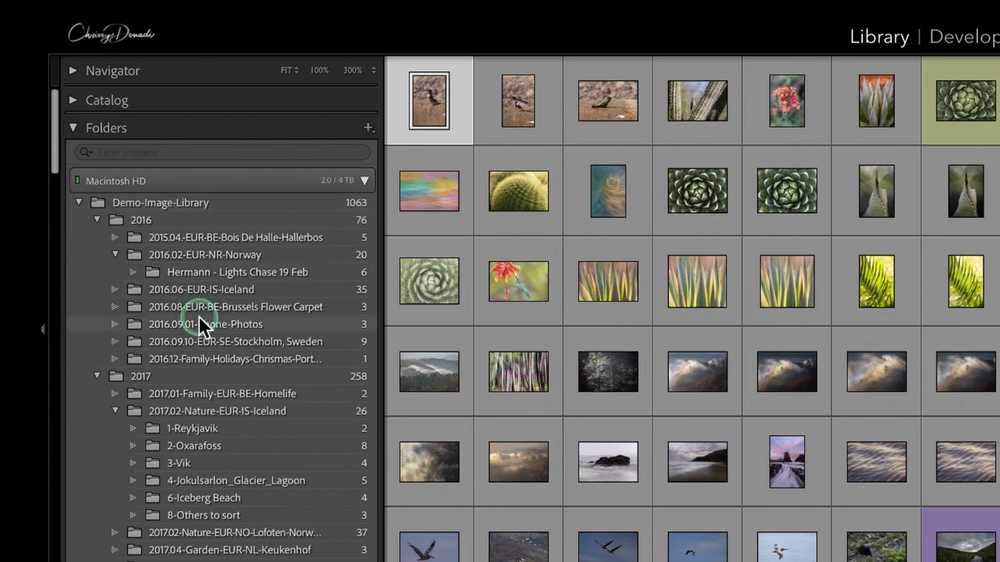
pyautogui.moveTo(61, 130); pyautogui.dragTo(74, 446)
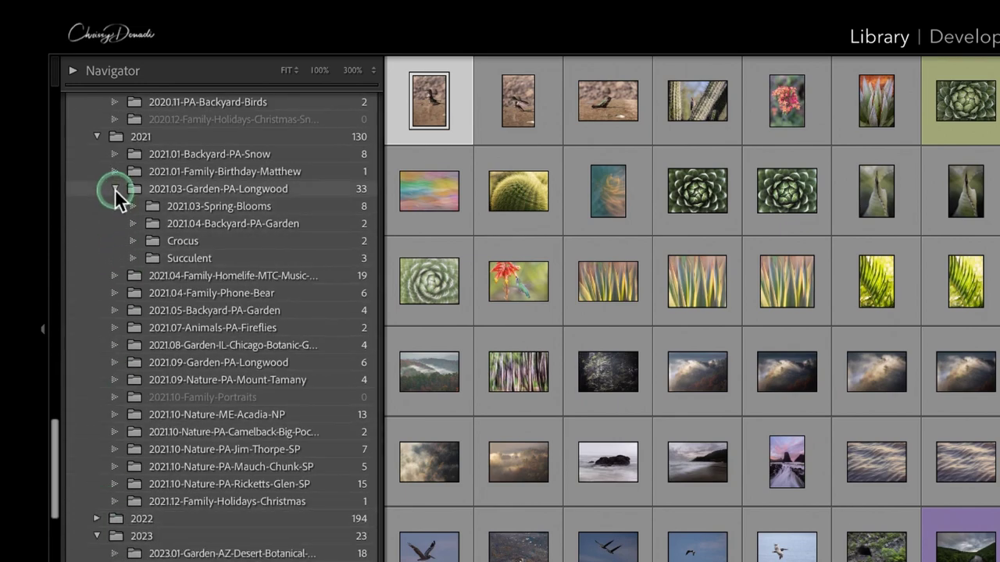
pyautogui.click(116, 191)
pyautogui.click(96, 136)
pyautogui.moveTo(60, 494); pyautogui.dragTo(49, 128)
# Select the 2016 and Demo-Image-Library folders, then re-expand the tree down to the 2023 folder.
pyautogui.click(160, 221)
pyautogui.click(166, 205)
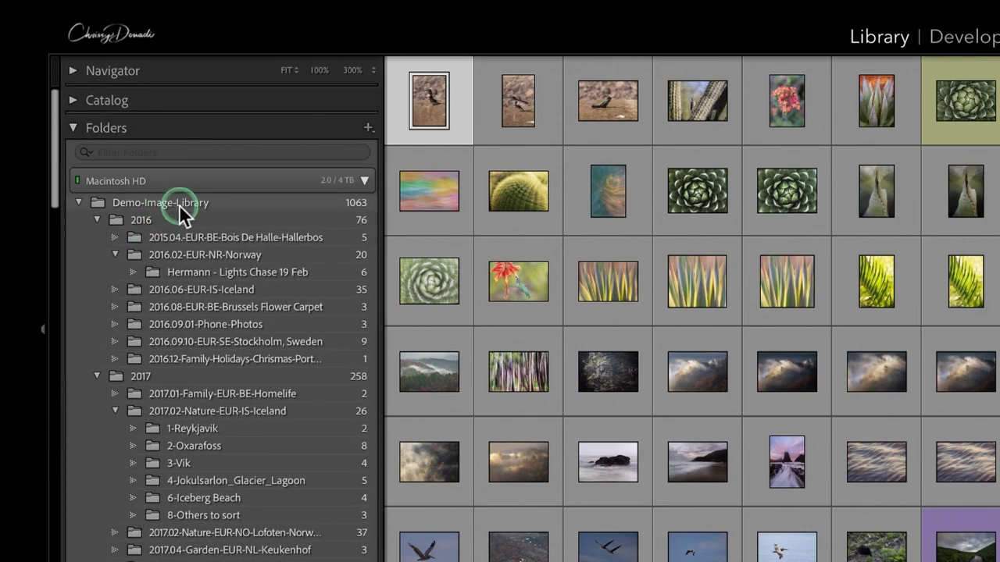
pyautogui.click(98, 204)
pyautogui.click(78, 202)
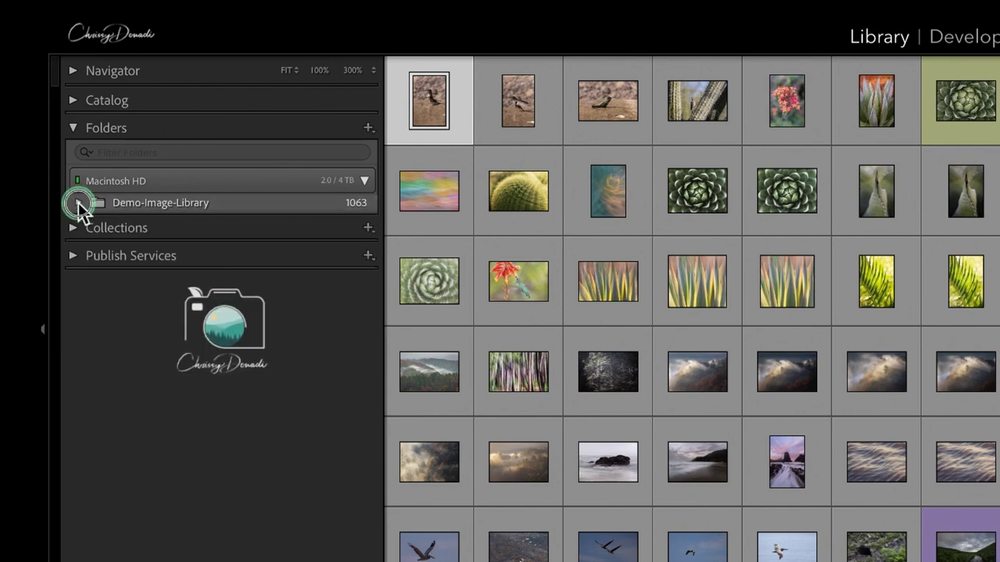
pyautogui.click(78, 203)
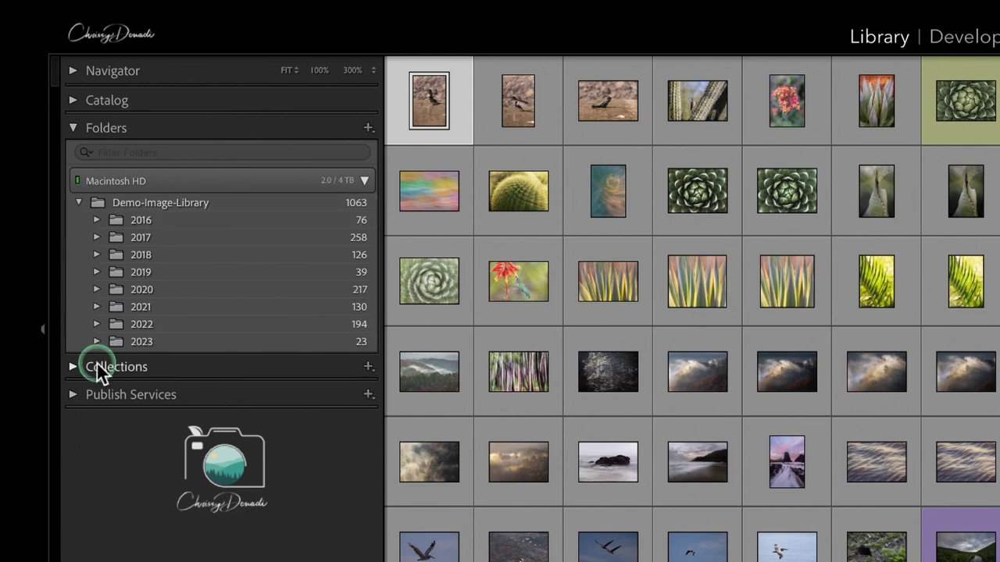
pyautogui.click(96, 342)
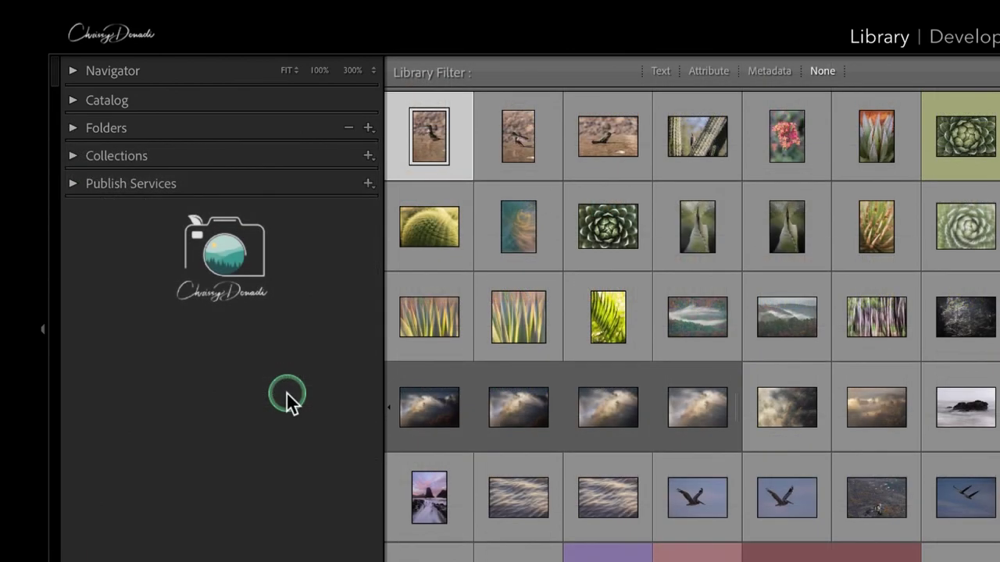
# Expand the Folders panel to show Date (981), Location (78) and Theme (159).
pyautogui.click(73, 127)
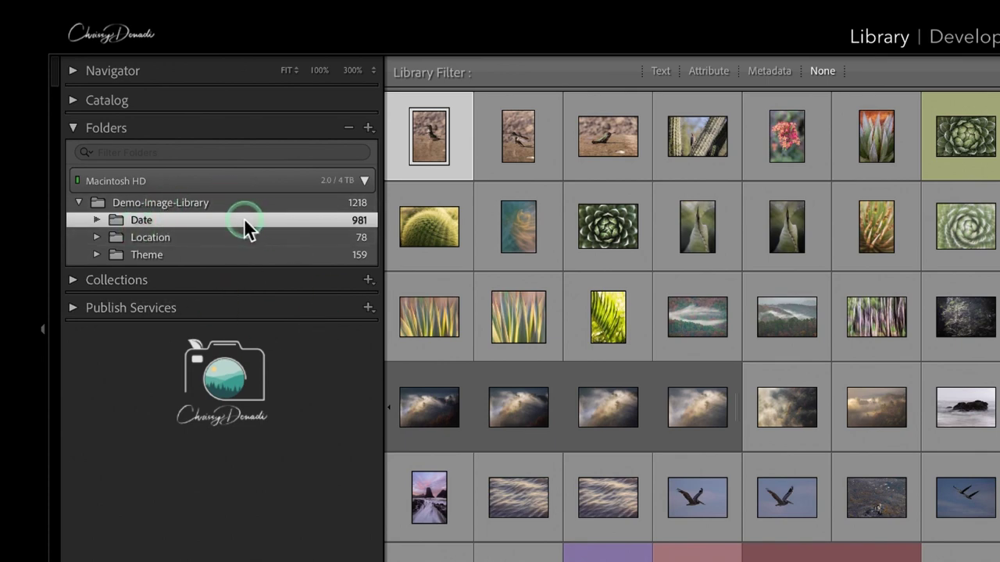
# Expand Date and 2022, then select 2022.01-Nature-CA-Death-Valley-NP to view its 2 photos.
pyautogui.click(98, 220)
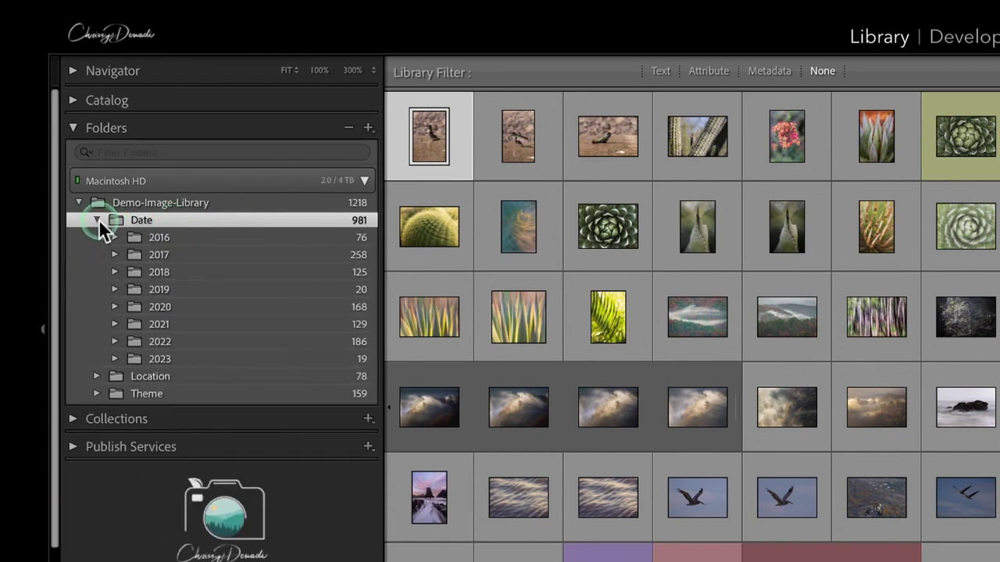
pyautogui.click(114, 342)
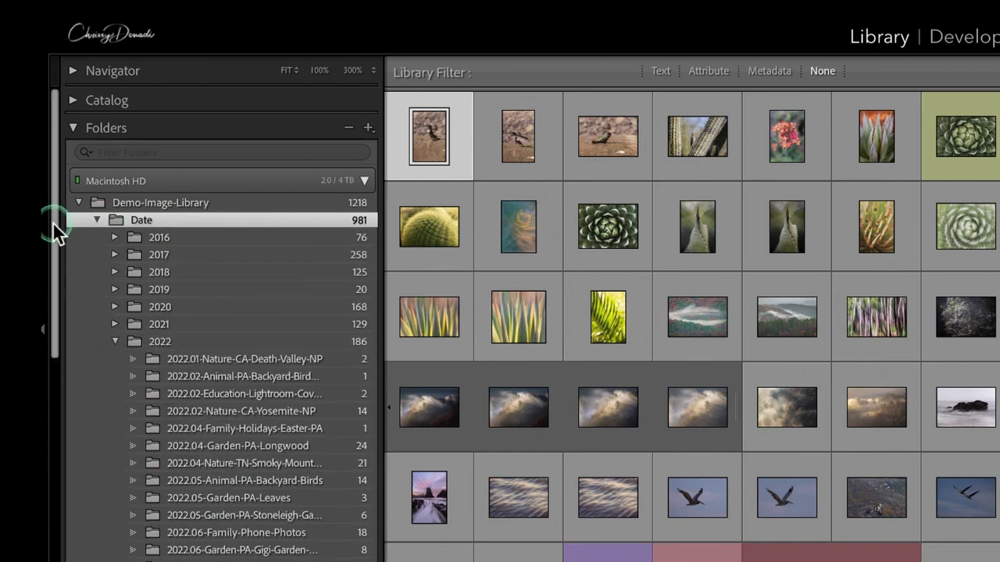
pyautogui.moveTo(52, 222); pyautogui.dragTo(50, 313)
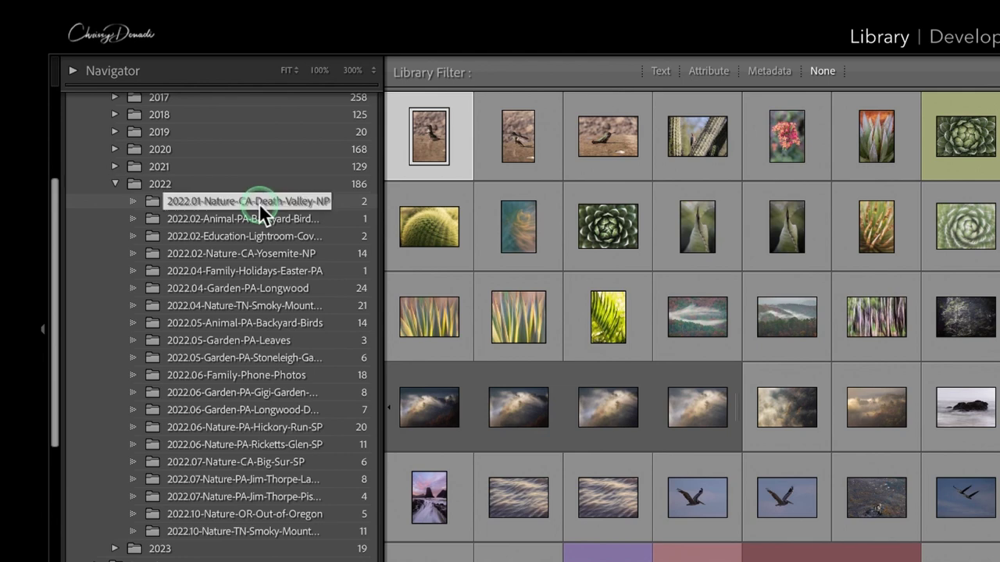
pyautogui.click(325, 203)
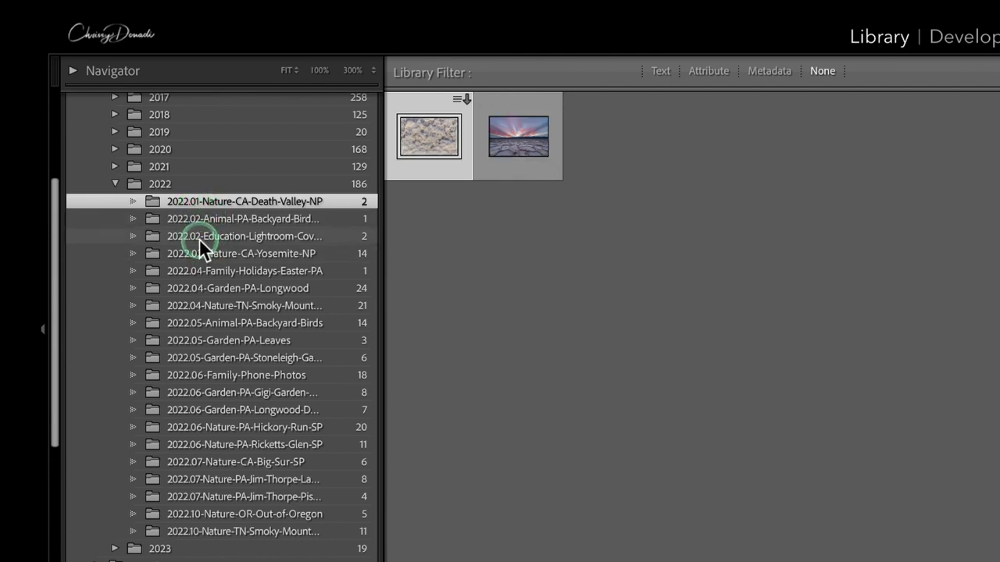
# Browse the 2022.02 Education and 2022.10 Smoky Mountains folders, ending on 2022.05-Garden-PA-Leaves.
pyautogui.click(199, 236)
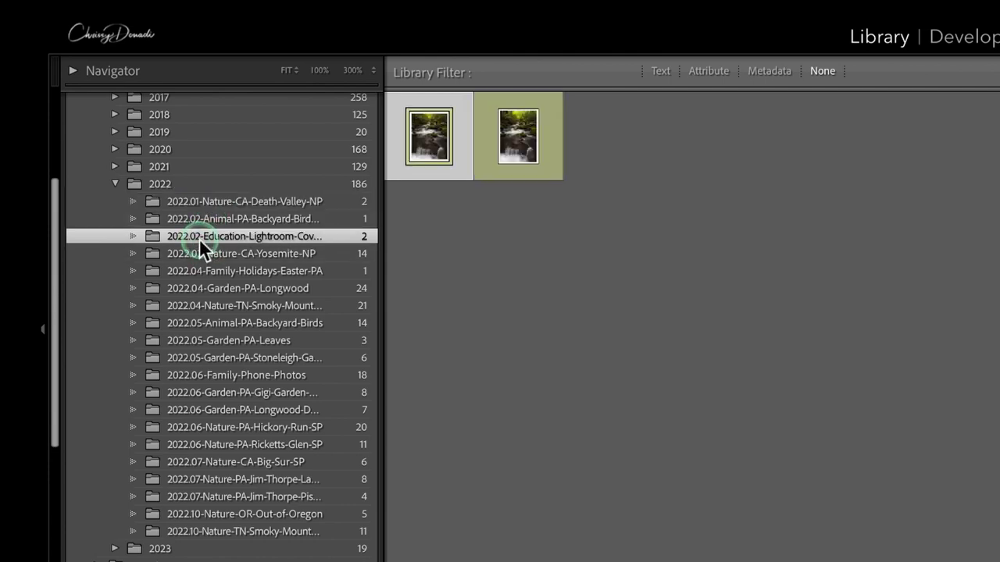
pyautogui.click(206, 530)
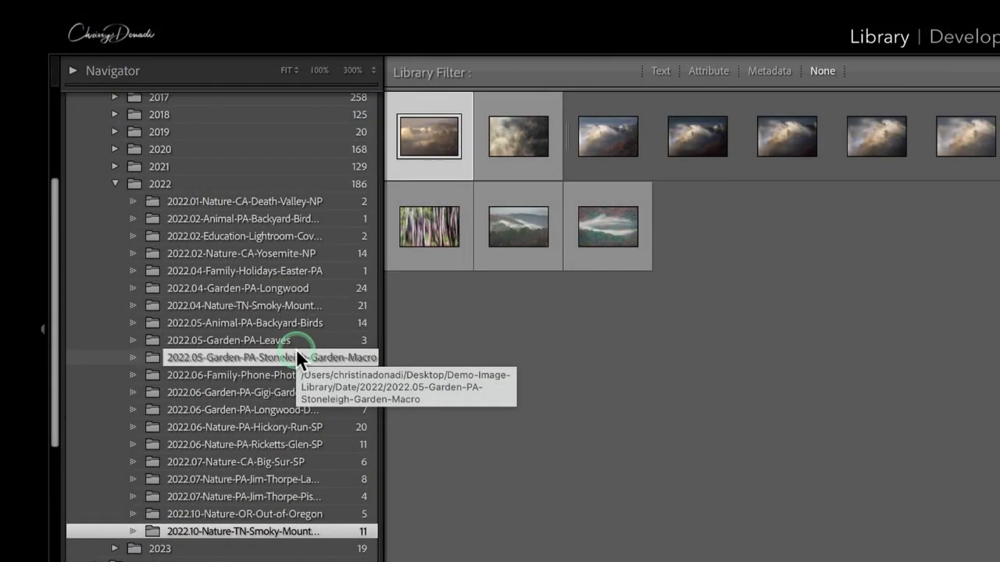
pyautogui.click(320, 341)
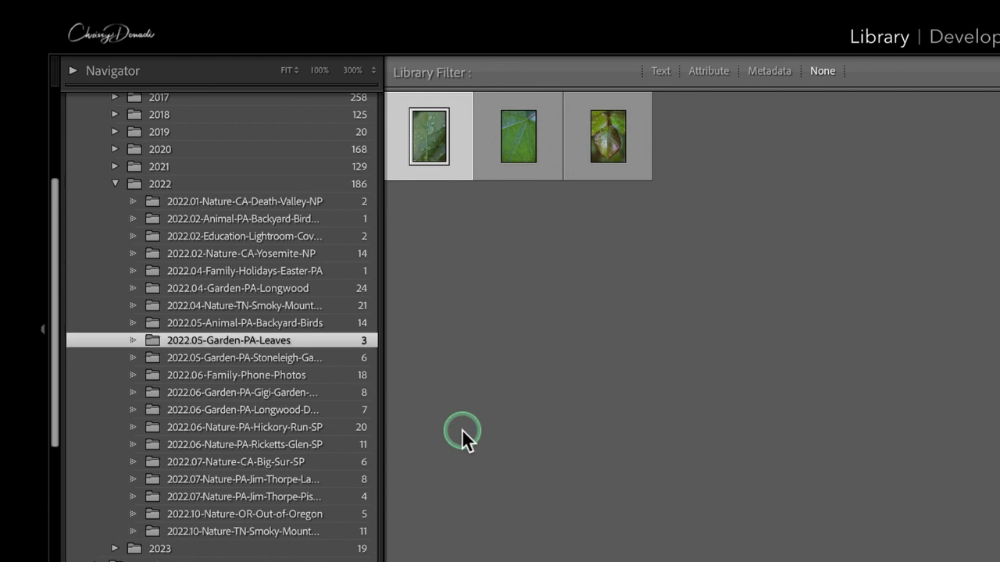
# Collapse the 2022 and Date folders in the Folders panel.
pyautogui.click(117, 186)
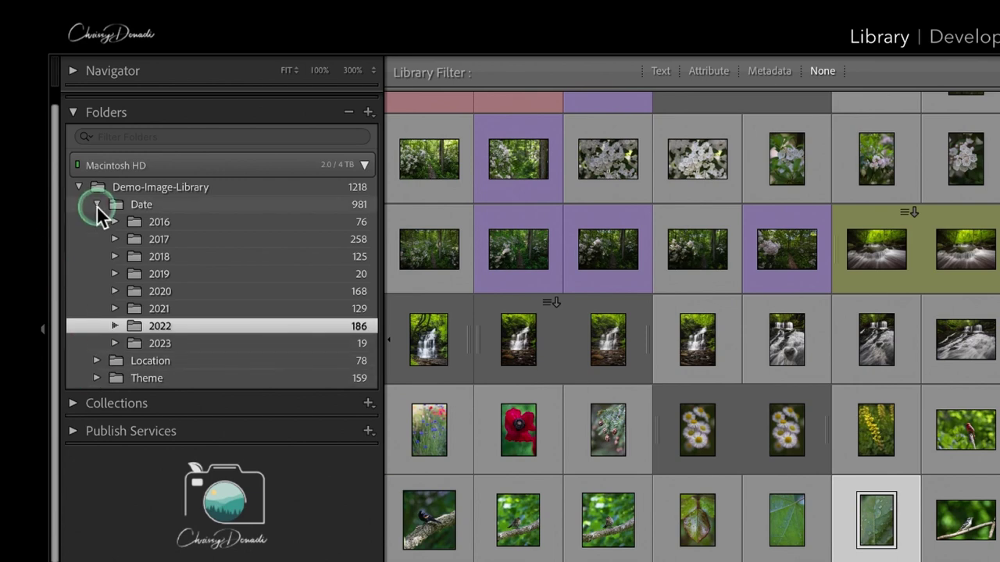
pyautogui.click(98, 204)
pyautogui.click(97, 203)
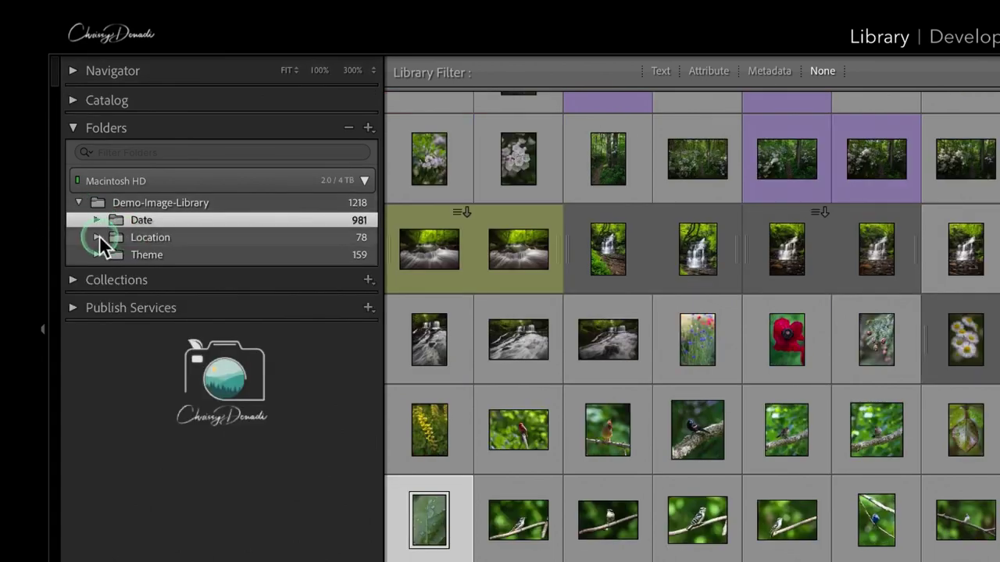
# Select and expand Location and North America, then expand Smoky-Mountains.
pyautogui.click(96, 237)
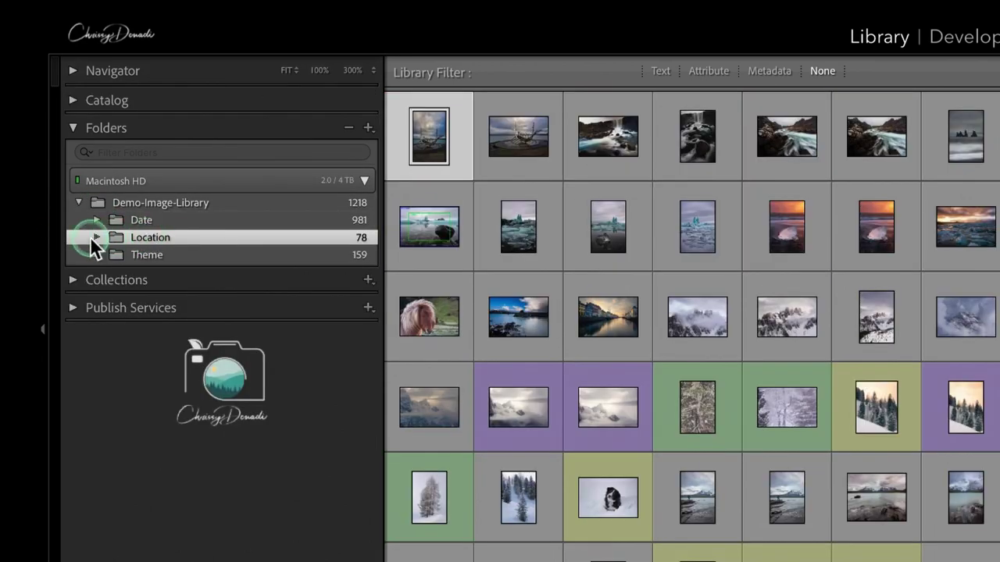
pyautogui.click(96, 237)
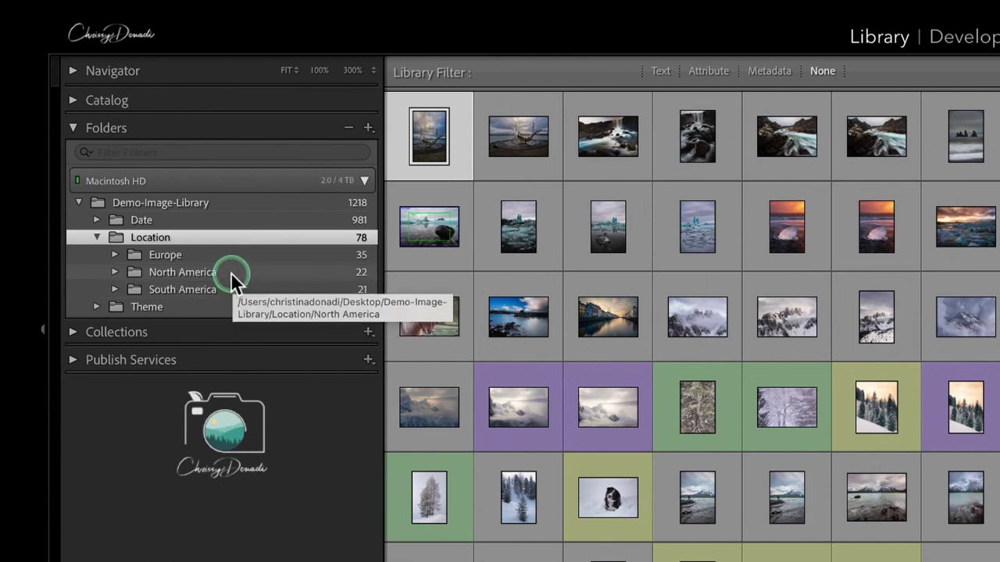
pyautogui.click(107, 275)
pyautogui.click(115, 272)
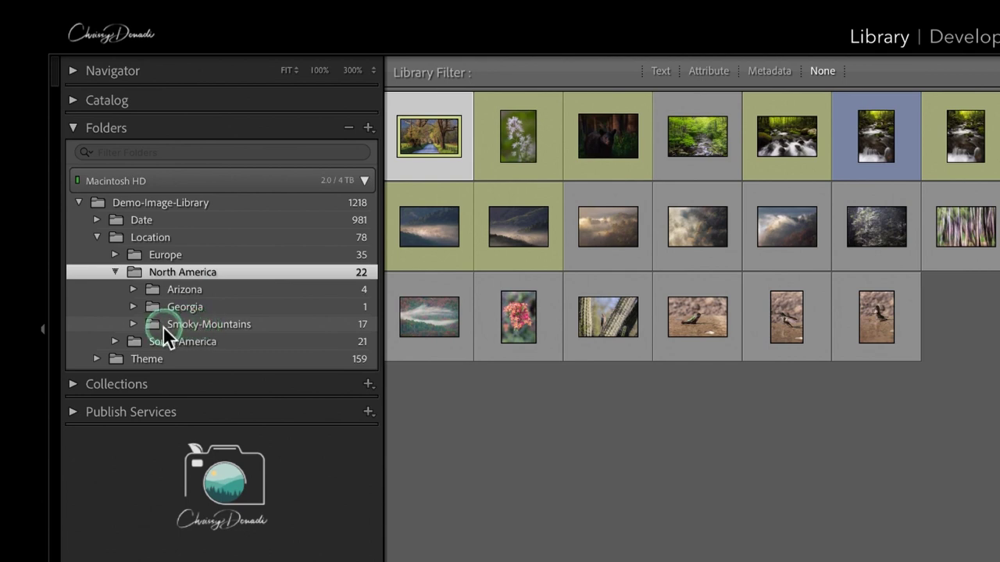
pyautogui.click(133, 323)
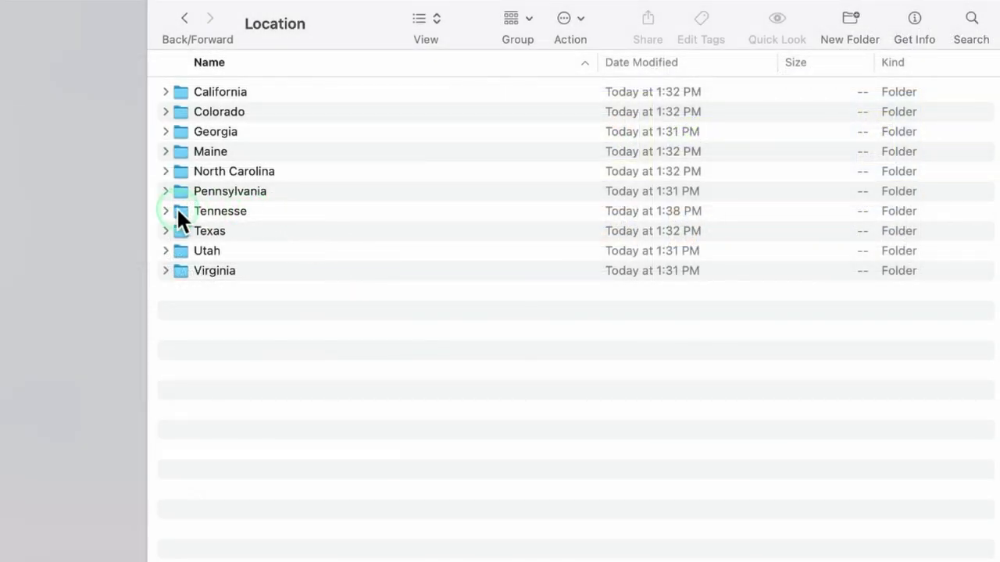
# Expand Tennesse in Finder, then view Lightroom's 2022.10 Smoky Mountains landscape folder.
pyautogui.click(164, 211)
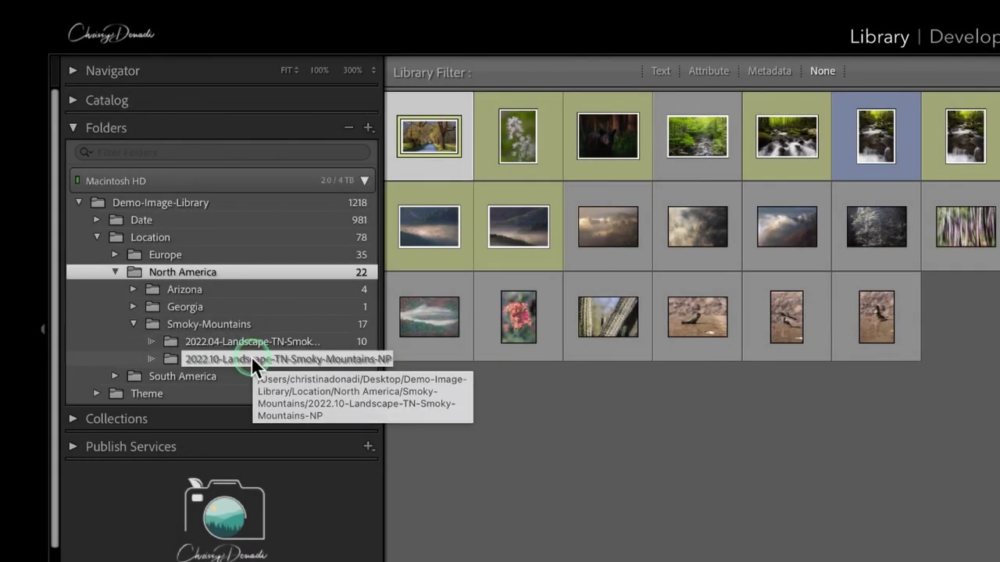
pyautogui.click(251, 356)
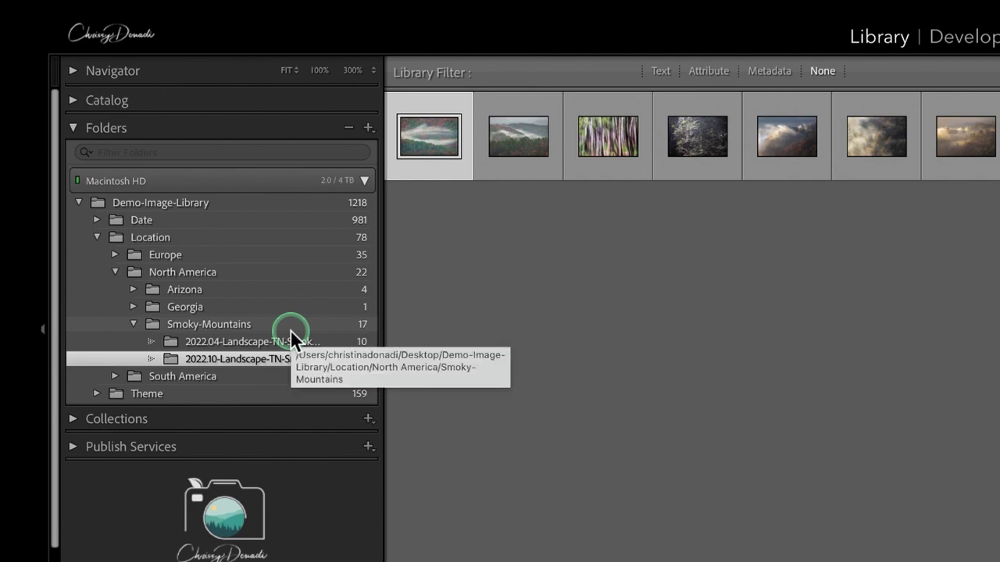
# Expand the 1. Locations and North America collection sets, collapse Collections, and show Smoky-Mountains' 17 photos.
pyautogui.click(78, 419)
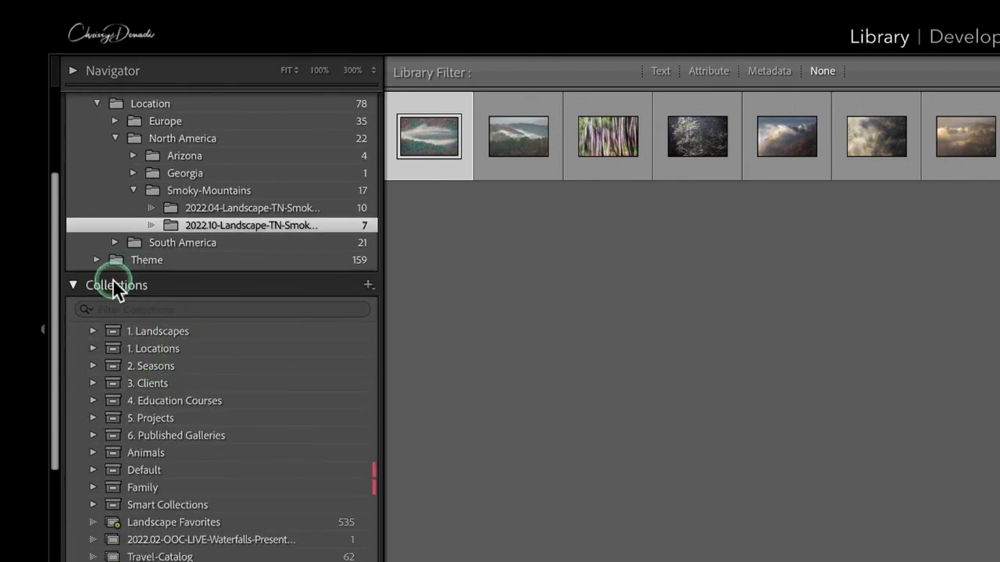
pyautogui.click(93, 348)
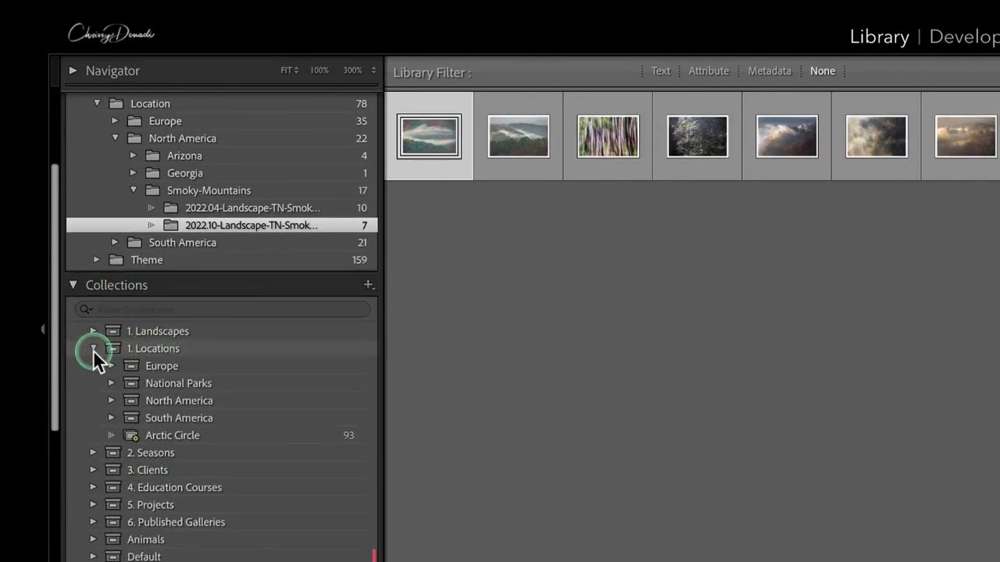
pyautogui.click(113, 402)
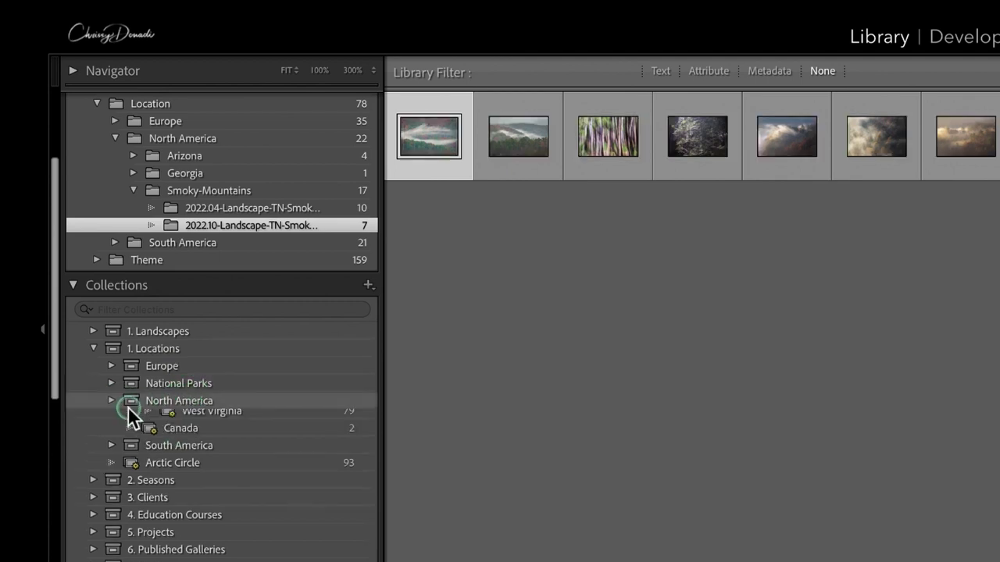
pyautogui.click(73, 287)
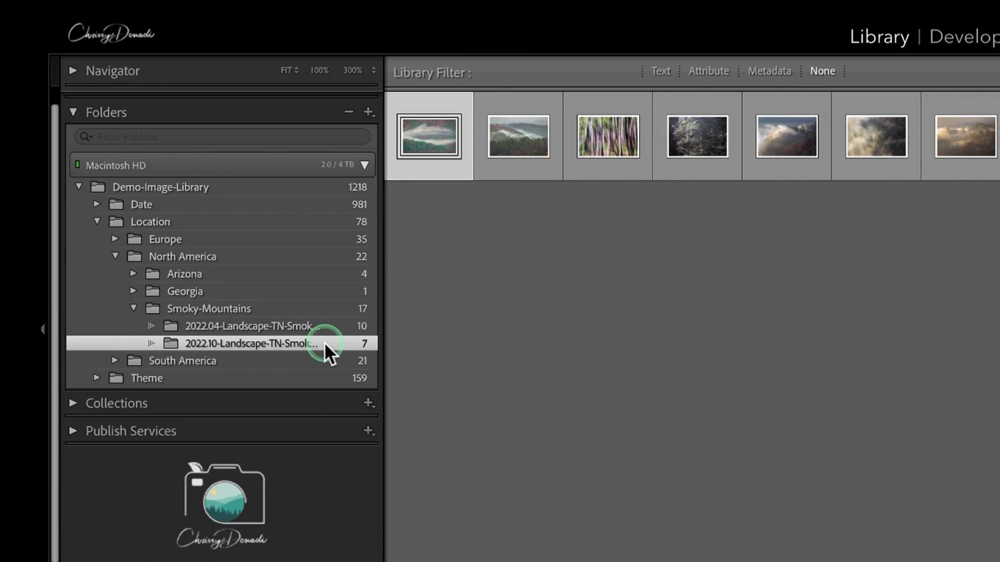
pyautogui.click(133, 309)
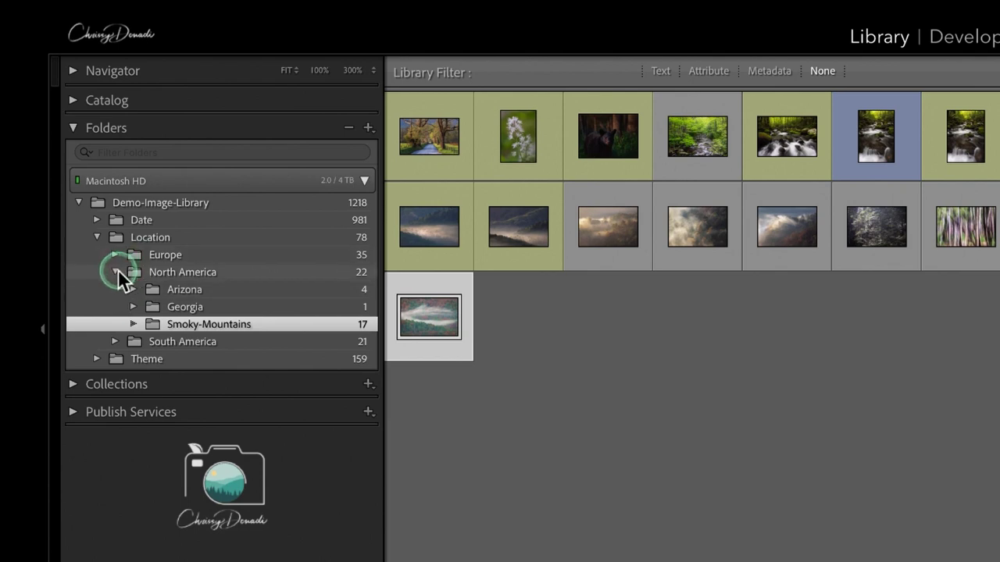
# Show the 22 North America photos and expand the Theme folder.
pyautogui.click(118, 271)
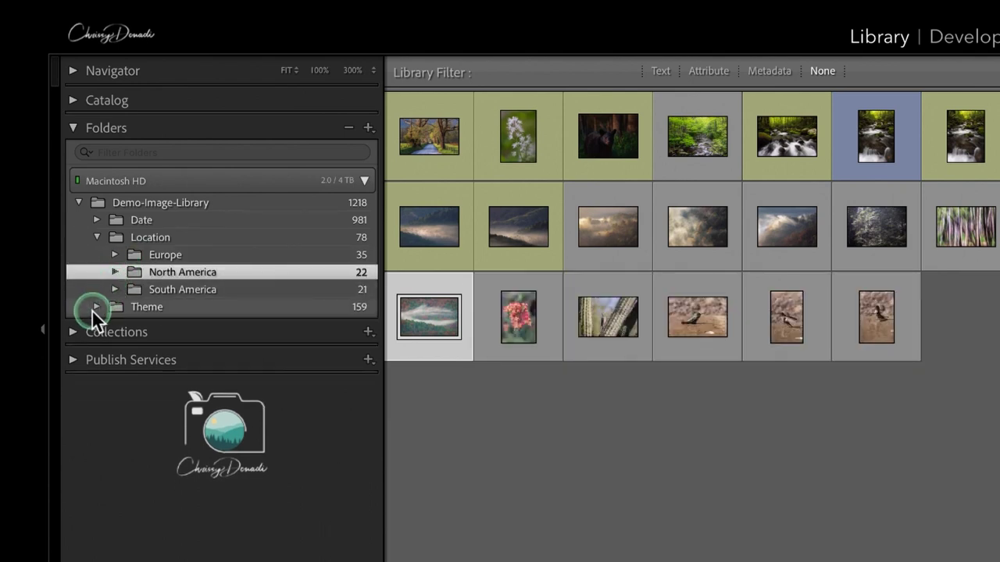
pyautogui.click(95, 308)
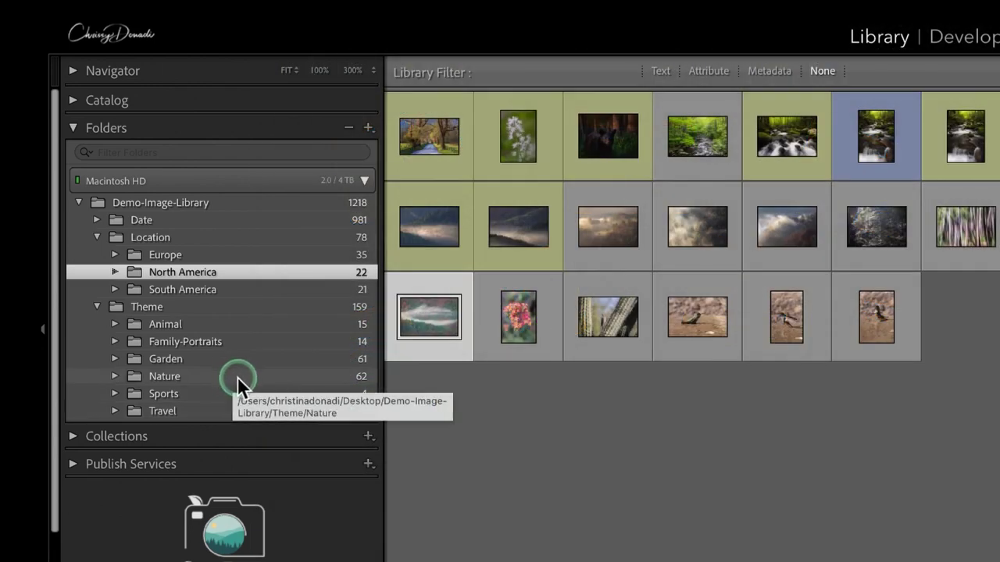
# Expand the Garden and Nature folders and scroll through their subfolders.
pyautogui.click(114, 358)
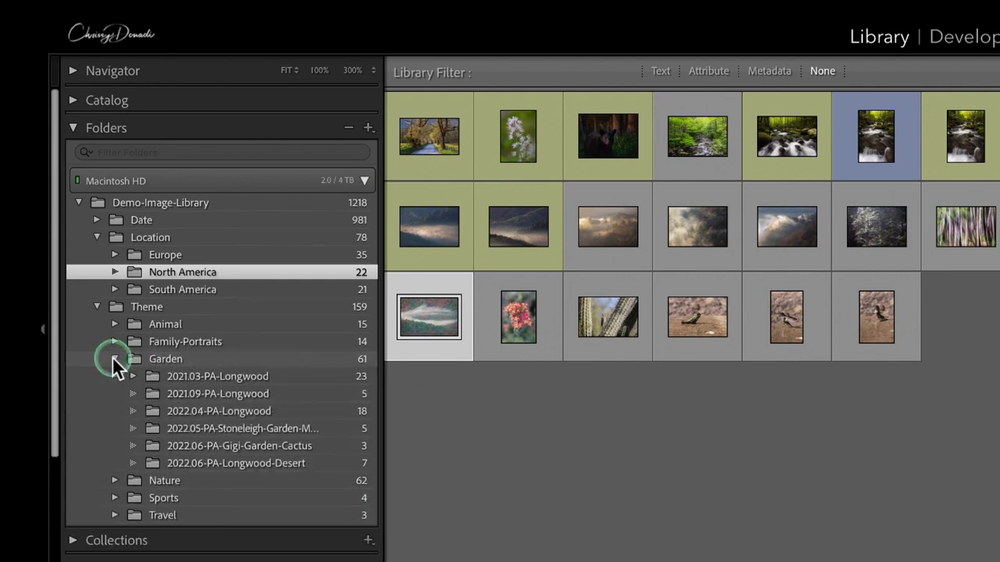
pyautogui.click(270, 379)
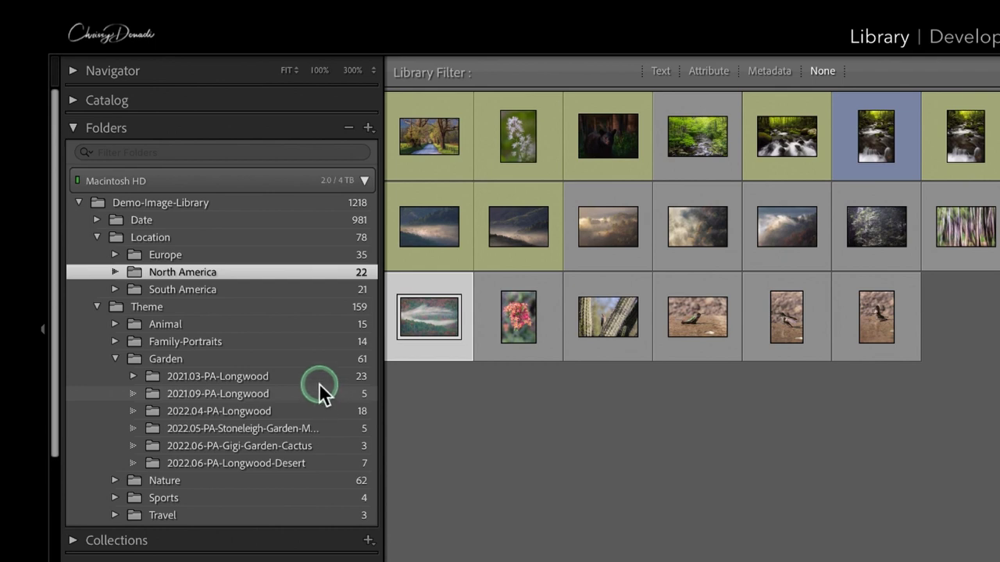
pyautogui.click(117, 481)
pyautogui.moveTo(53, 329); pyautogui.dragTo(54, 446)
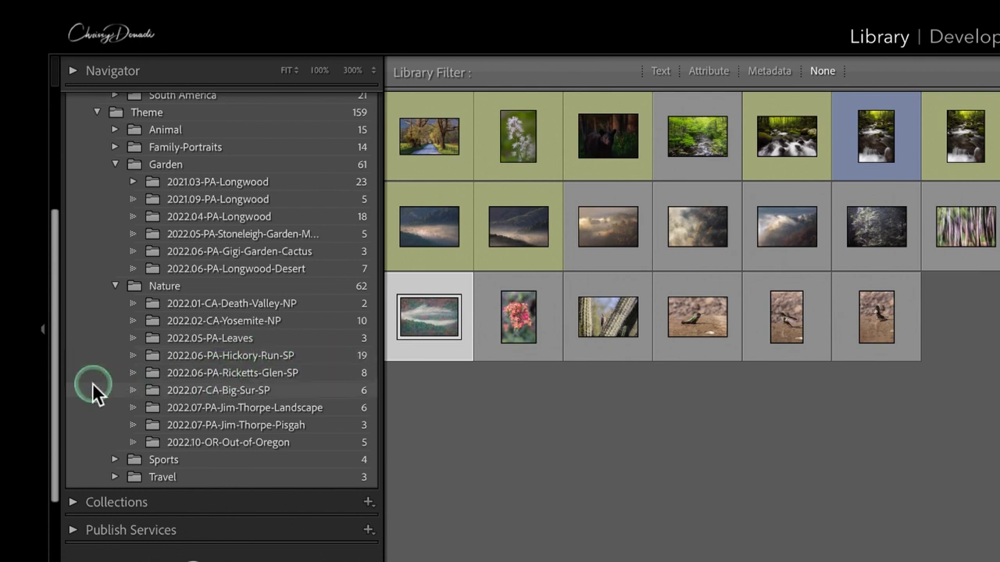
pyautogui.moveTo(55, 383); pyautogui.dragTo(52, 300)
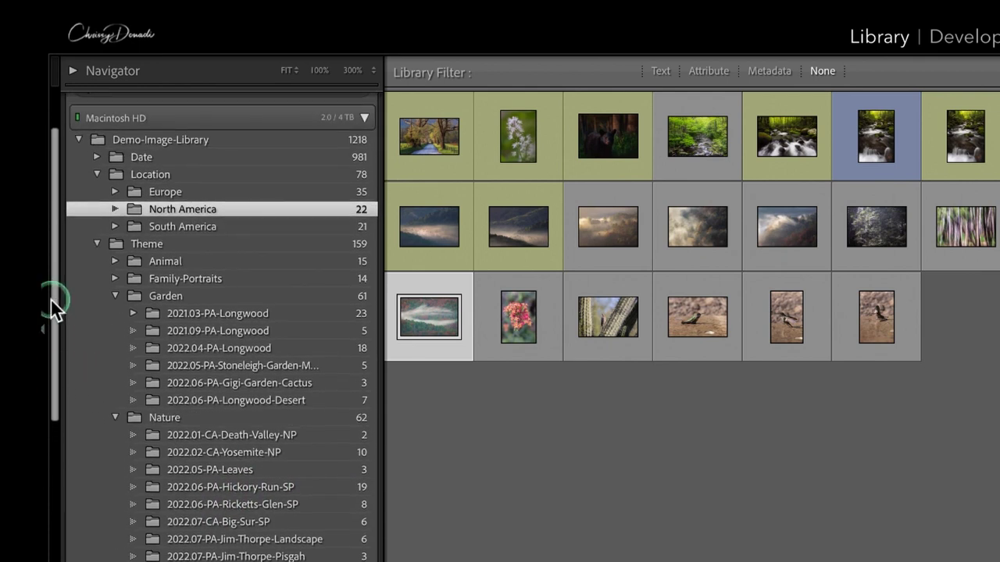
# Collapse Theme and expand Date and its 2022 year folder.
pyautogui.click(99, 248)
pyautogui.click(94, 218)
pyautogui.click(115, 341)
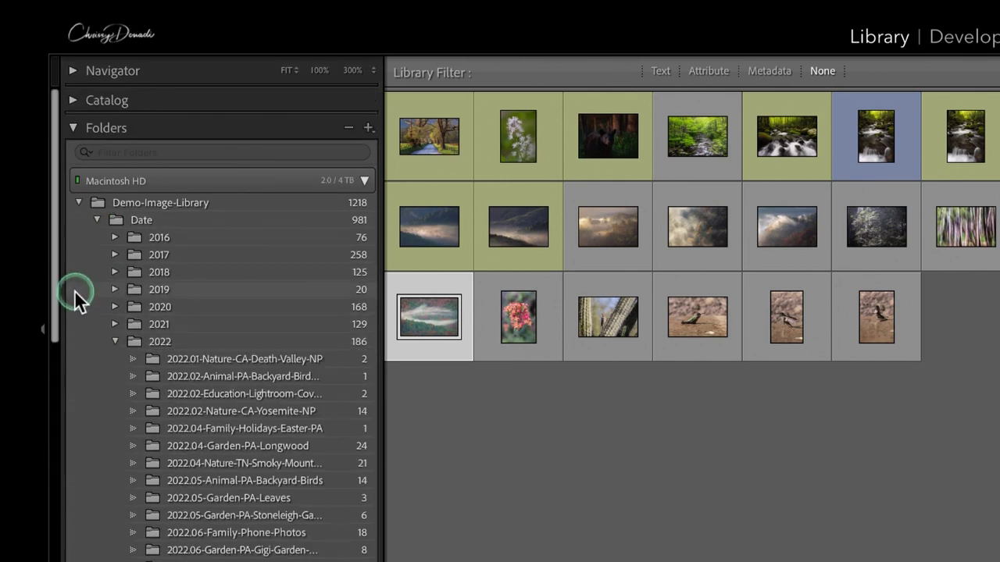
pyautogui.moveTo(54, 277); pyautogui.dragTo(47, 391)
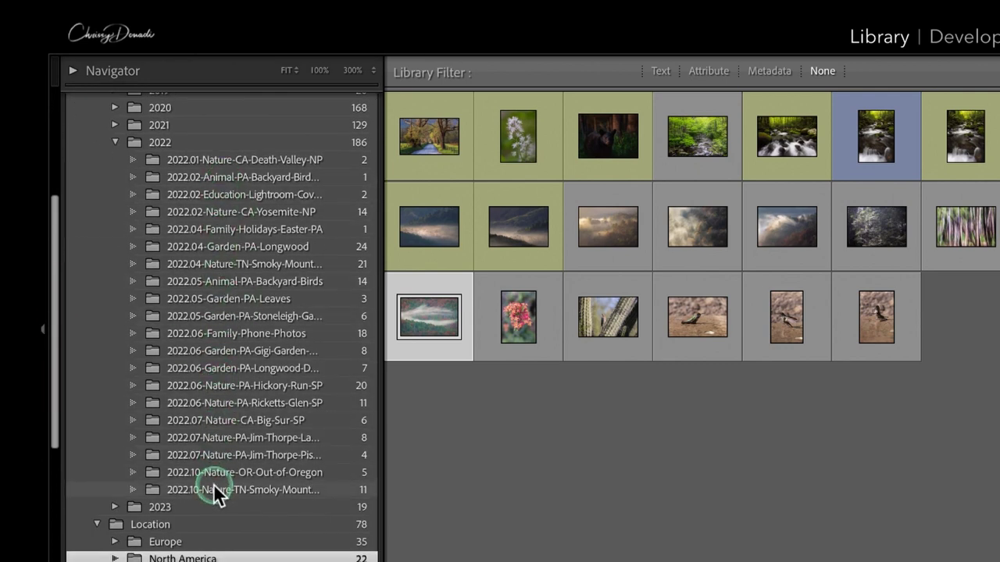
# Start renaming 2022.06-Nature-PA-Hickory-Run-SP, then cancel the rename.
pyautogui.doubleClick(214, 387)
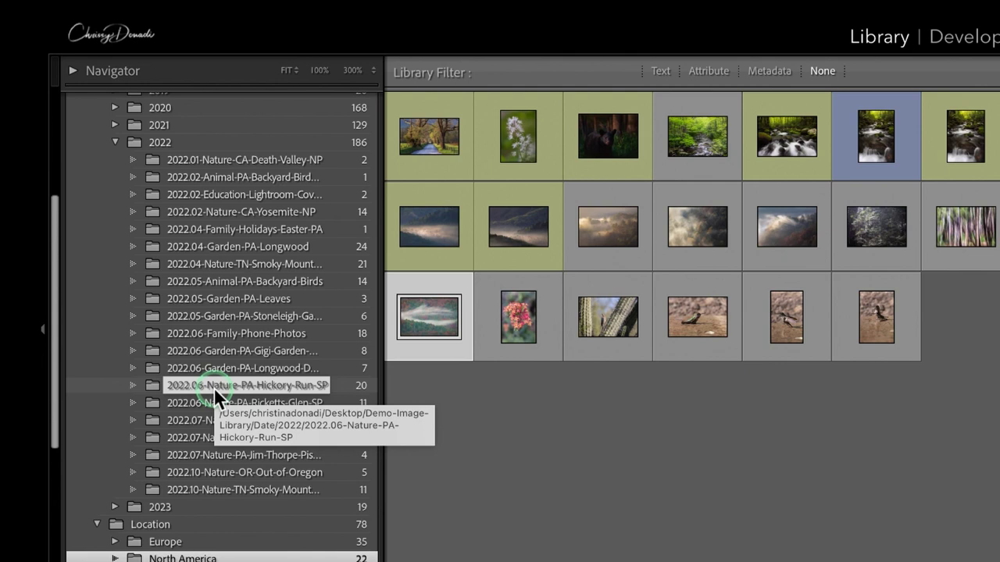
pyautogui.click(54, 378)
pyautogui.scroll(1, 55, 378)
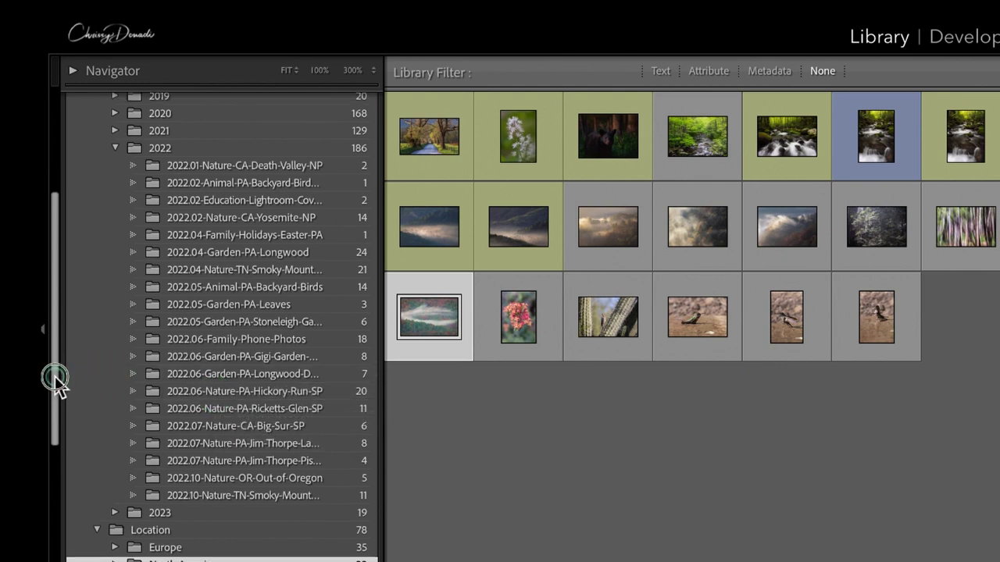
pyautogui.moveTo(53, 378); pyautogui.dragTo(55, 361)
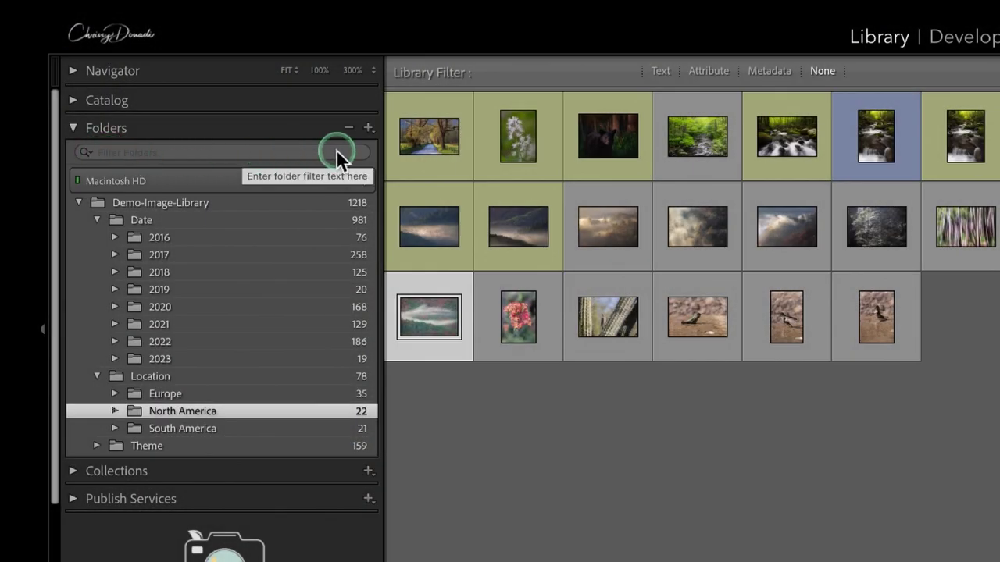
# Filter the Folders panel by 'NP' and scroll through the matching national-park folders.
pyautogui.click(282, 154)
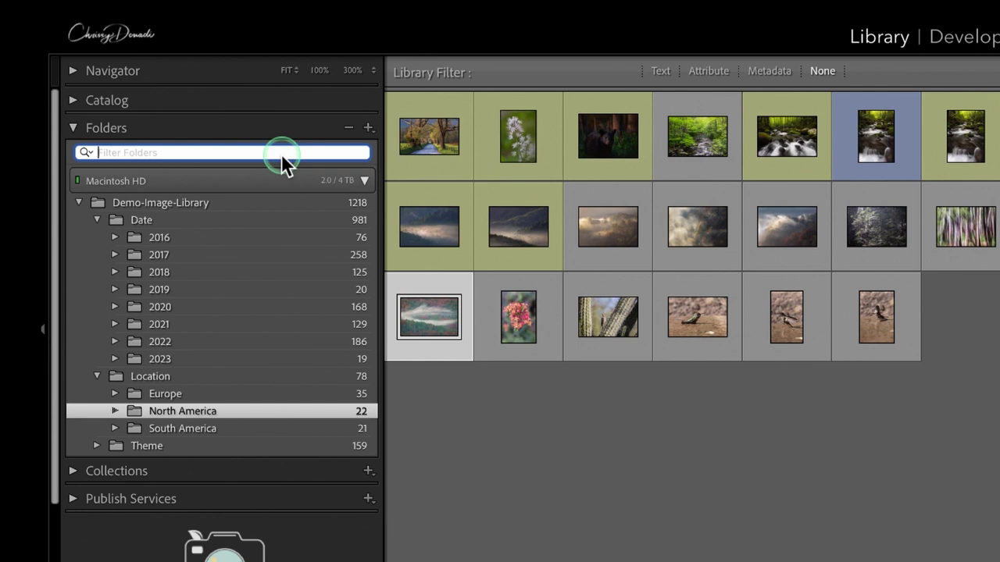
pyautogui.write('NP')
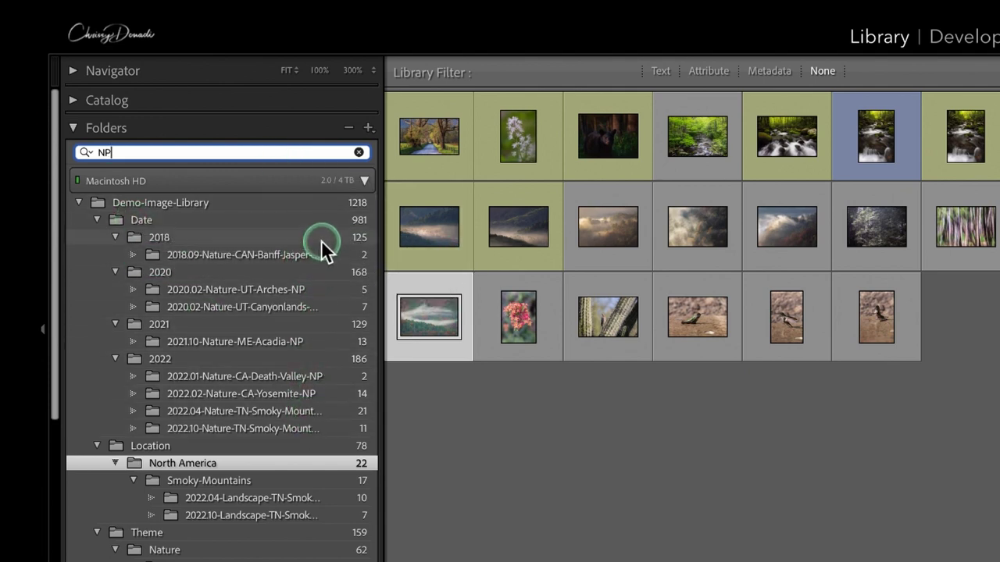
pyautogui.moveTo(55, 249); pyautogui.dragTo(44, 377)
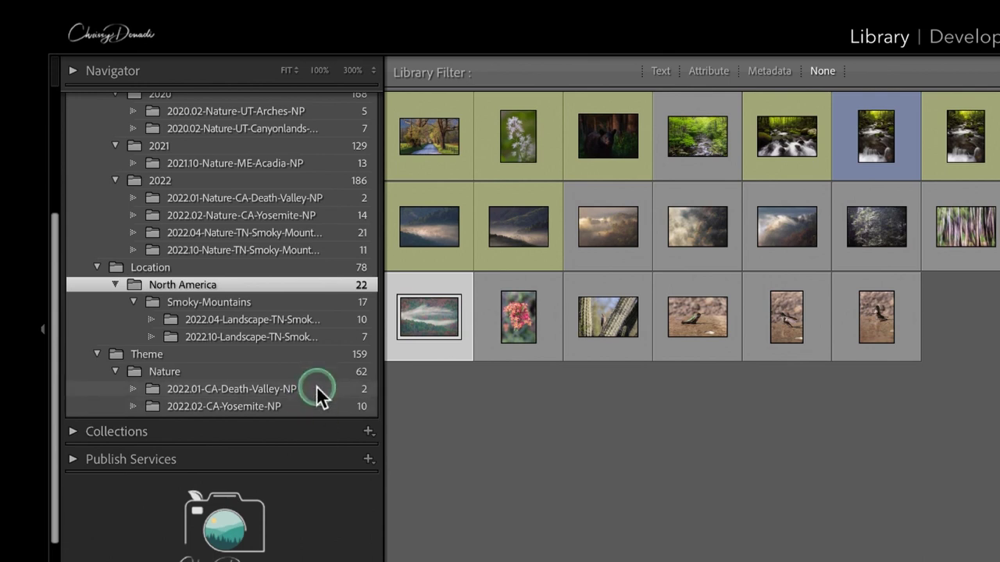
pyautogui.moveTo(53, 410); pyautogui.dragTo(49, 279)
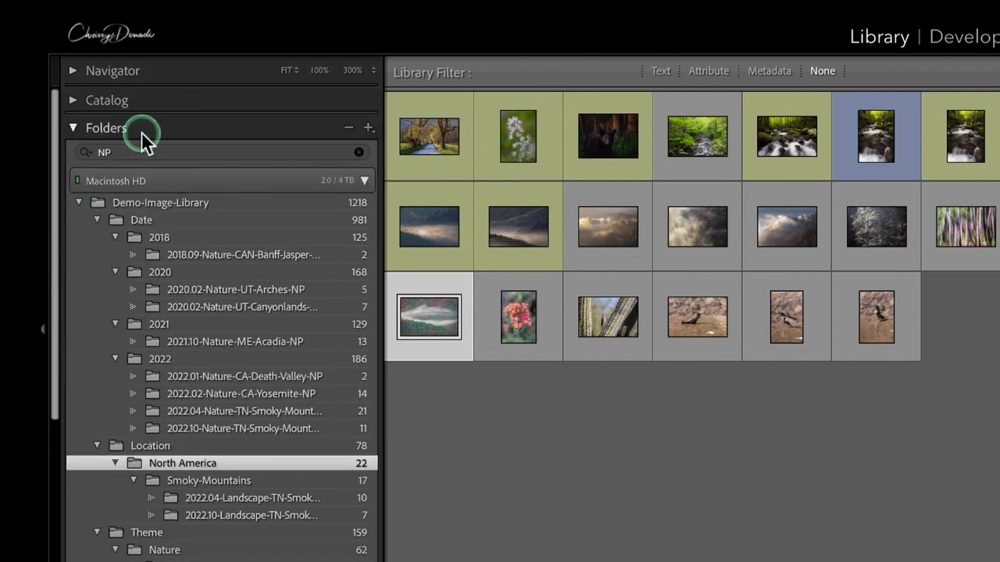
# Replace the NP folder filter with 'PA', scroll the results, and reselect the PA text.
pyautogui.click(129, 155)
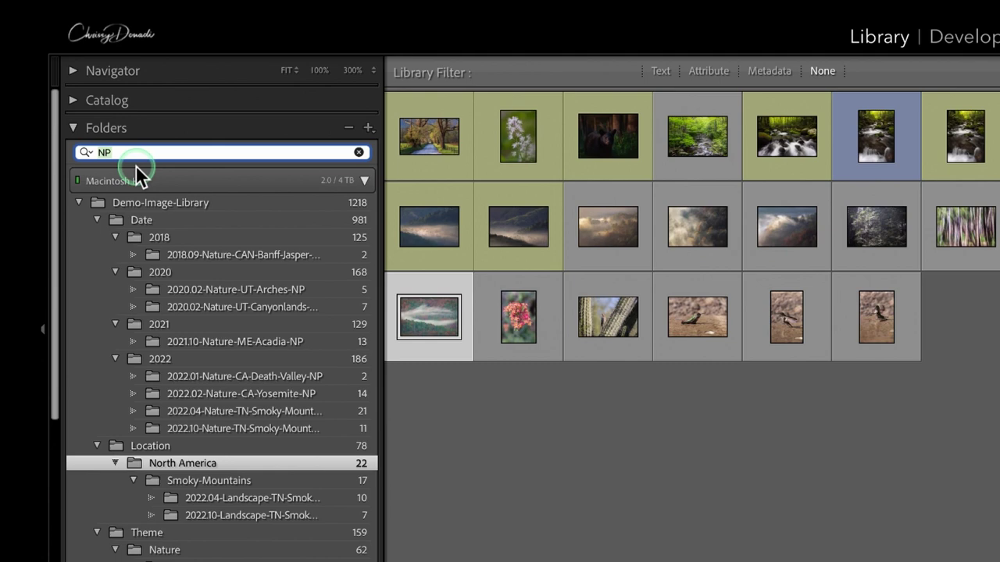
pyautogui.write('PA')
pyautogui.press('BackSpace')
pyautogui.write('A')
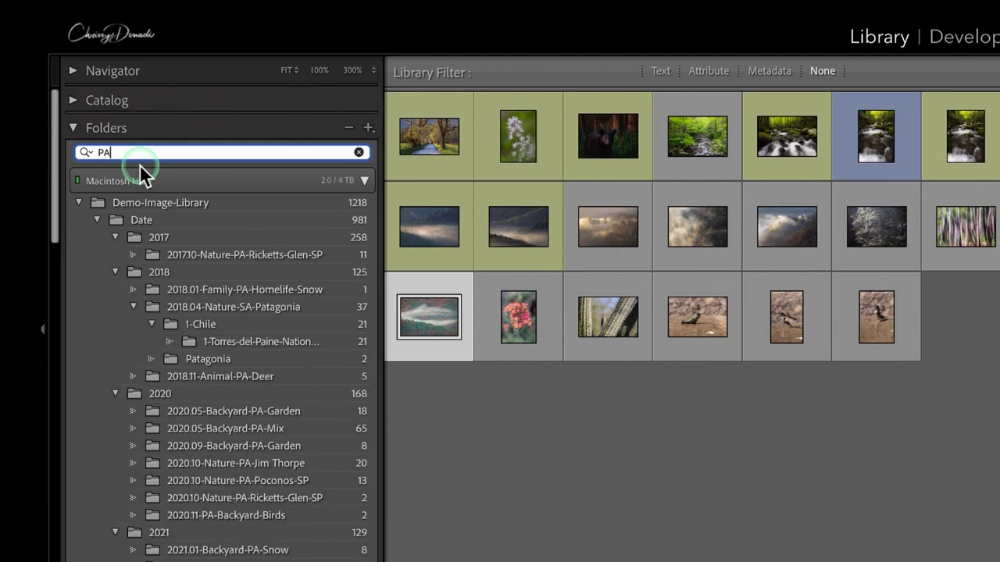
pyautogui.moveTo(56, 161); pyautogui.dragTo(76, 406)
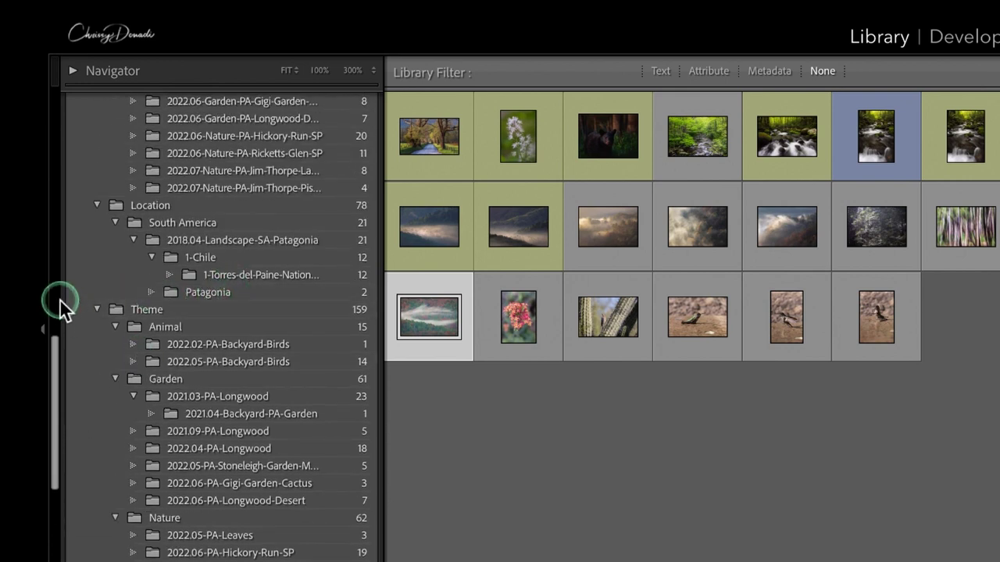
pyautogui.moveTo(51, 377); pyautogui.dragTo(54, 383)
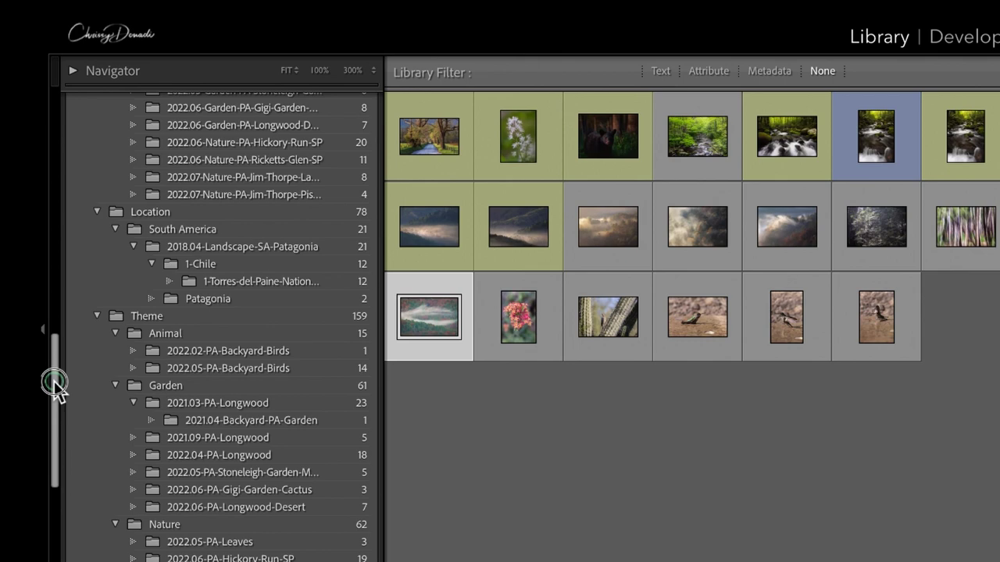
pyautogui.moveTo(54, 383); pyautogui.dragTo(79, 101)
pyautogui.click(133, 151)
pyautogui.moveTo(125, 151); pyautogui.dragTo(83, 151)
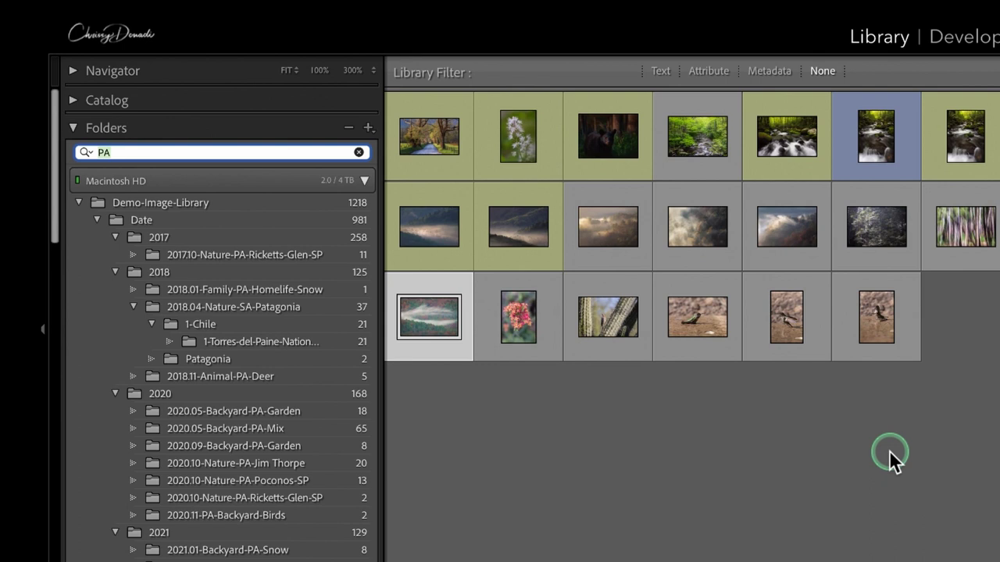
# Enter 'Birds' in the Filter Folders field.
pyautogui.write('Birds')
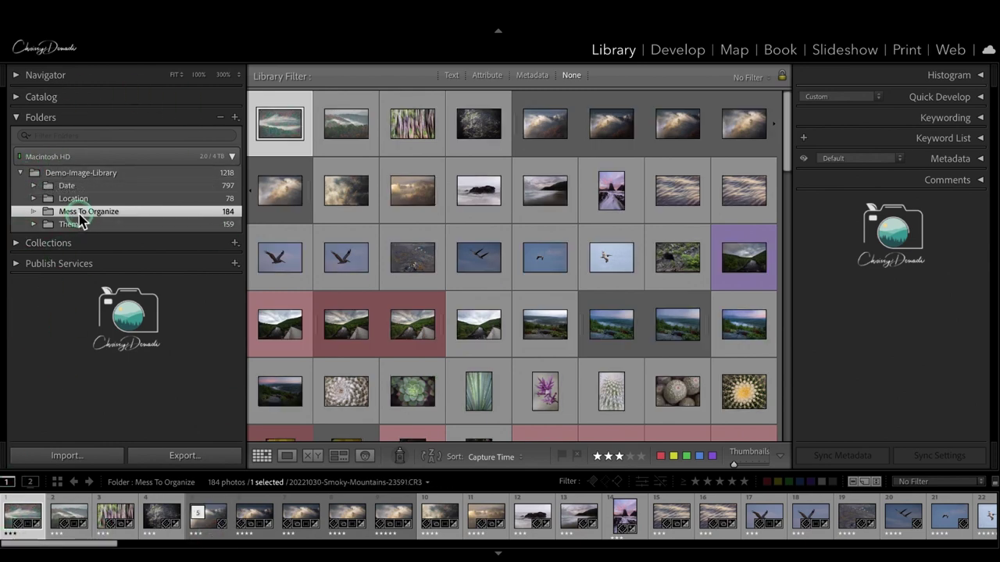
# Rename the Mess To Organize folder to '1. Mess To Organize'.
pyautogui.rightClick(79, 214)
pyautogui.click(109, 292)
pyautogui.click(421, 167)
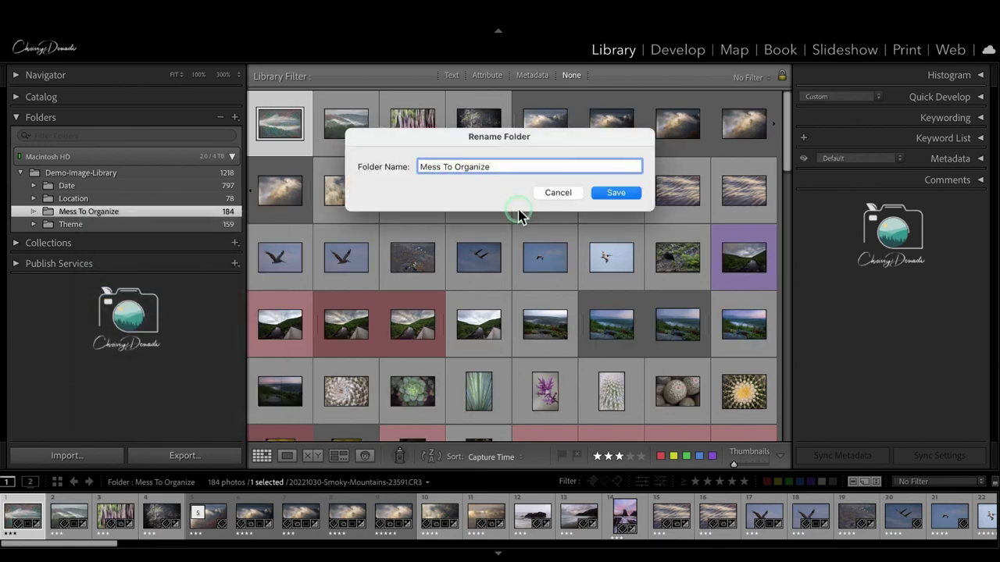
pyautogui.write('0')
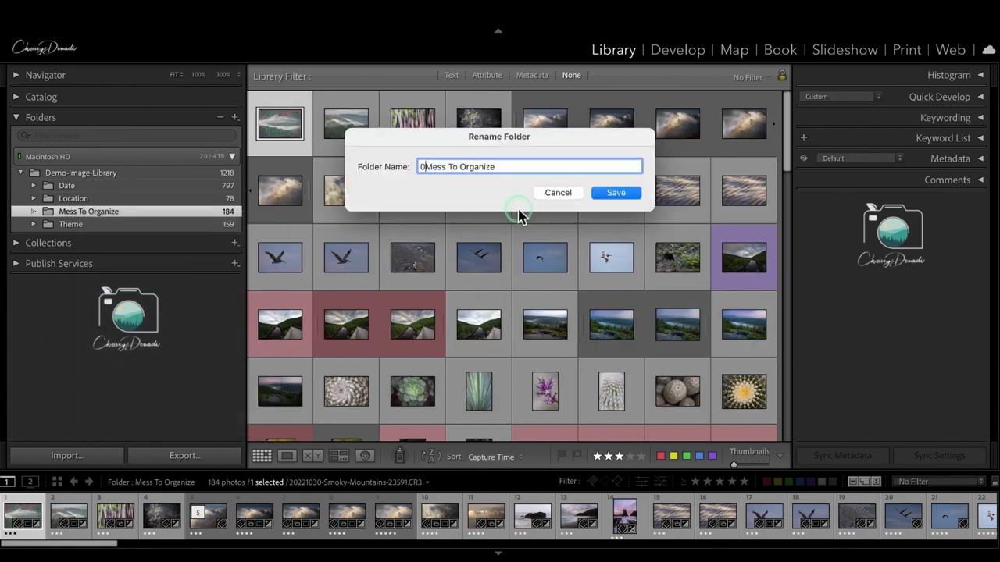
pyautogui.press('BackSpace')
pyautogui.write('1.')
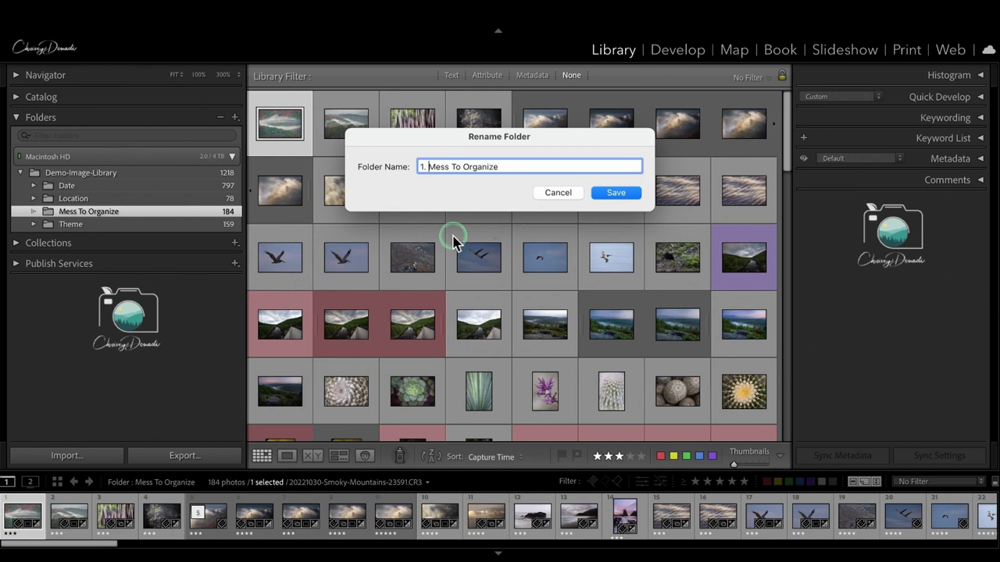
pyautogui.click(615, 193)
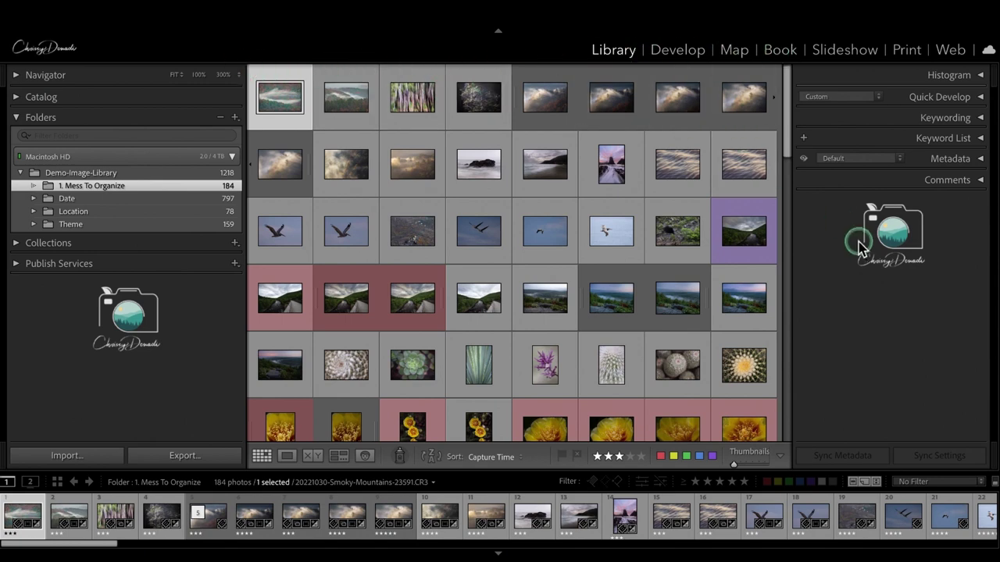
# Show the Library Filter bar above the grid in Metadata mode.
pyautogui.press('\\')
pyautogui.press('\\')
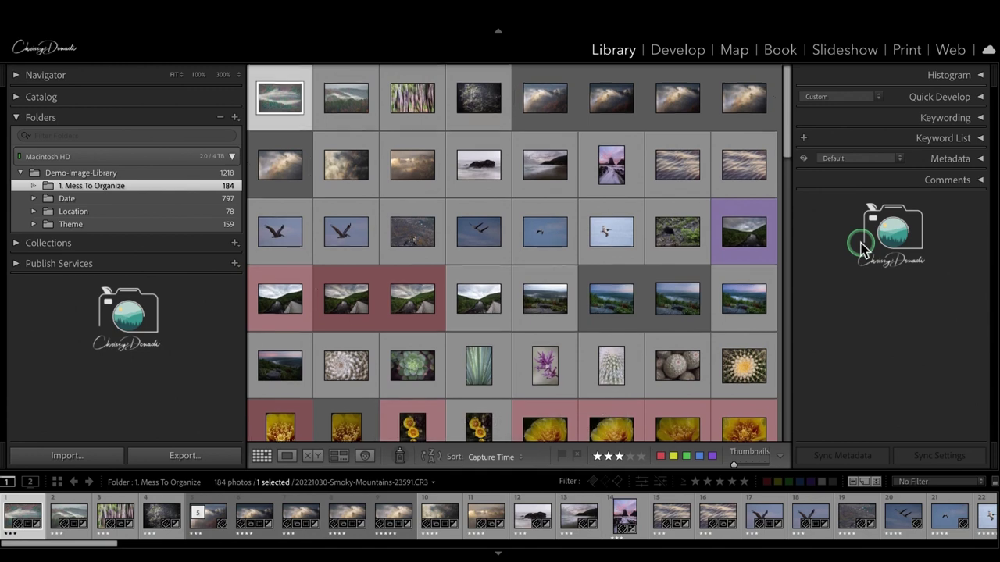
pyautogui.press('\\')
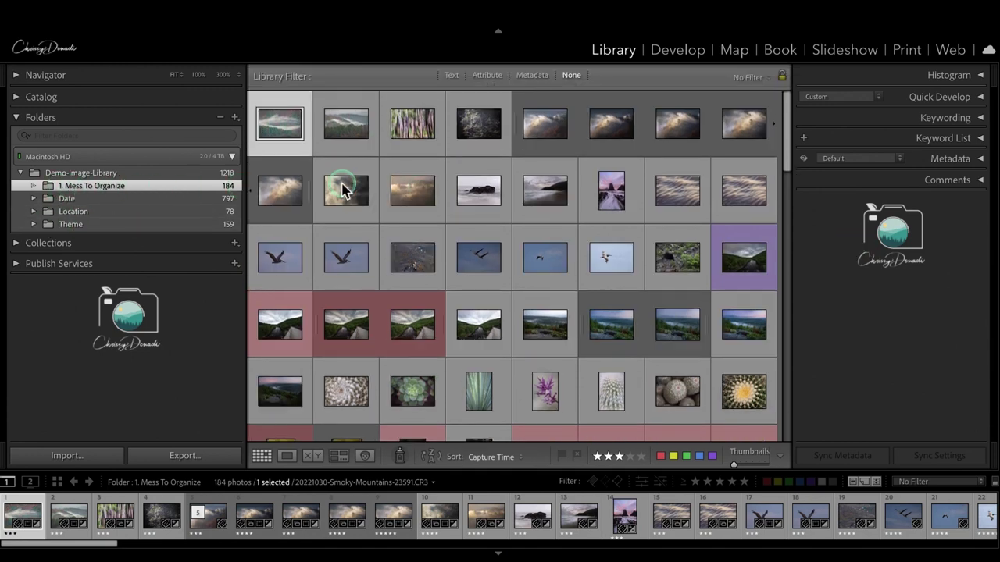
pyautogui.click(530, 78)
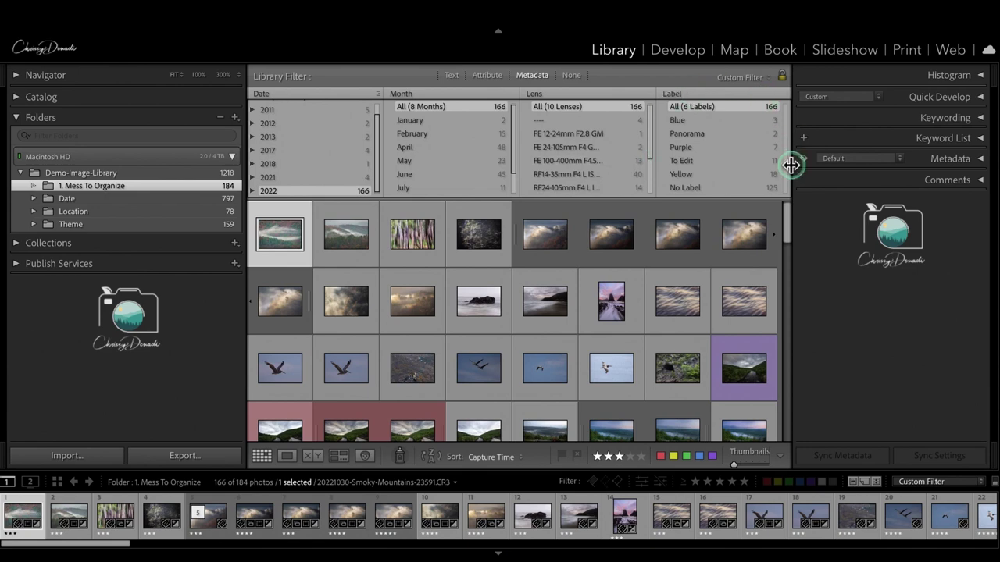
# Check which metadata type the first (Date) filter column uses.
pyautogui.click(375, 95)
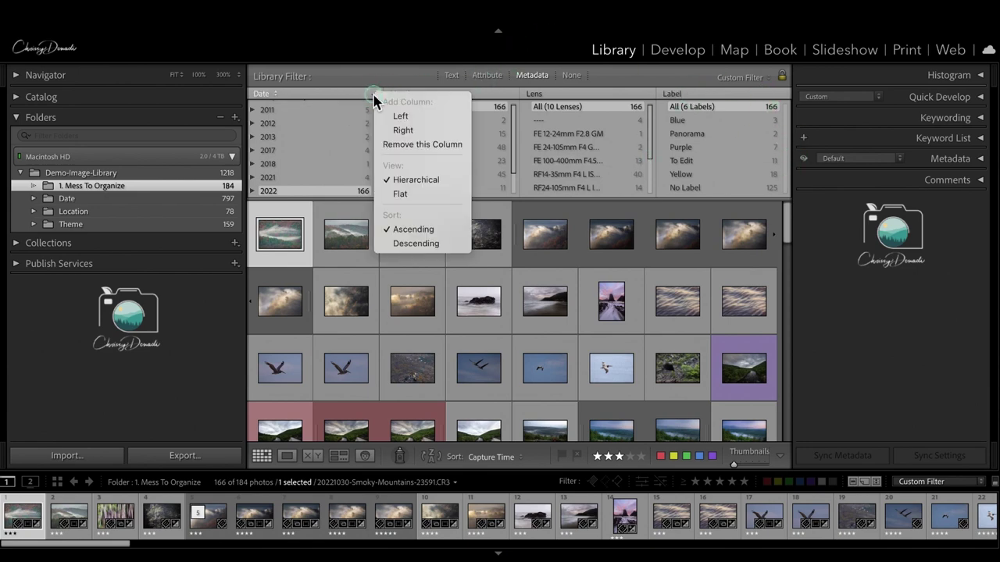
pyautogui.click(373, 95)
pyautogui.click(374, 95)
pyautogui.click(268, 106)
pyautogui.click(268, 102)
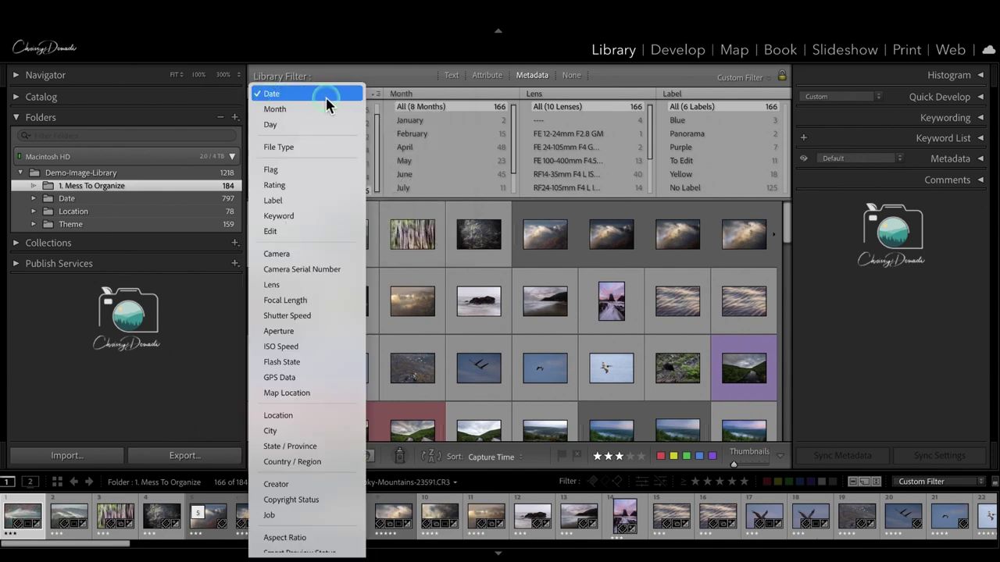
pyautogui.scroll(-2, 312, 500)
pyautogui.scroll(-3, 306, 312)
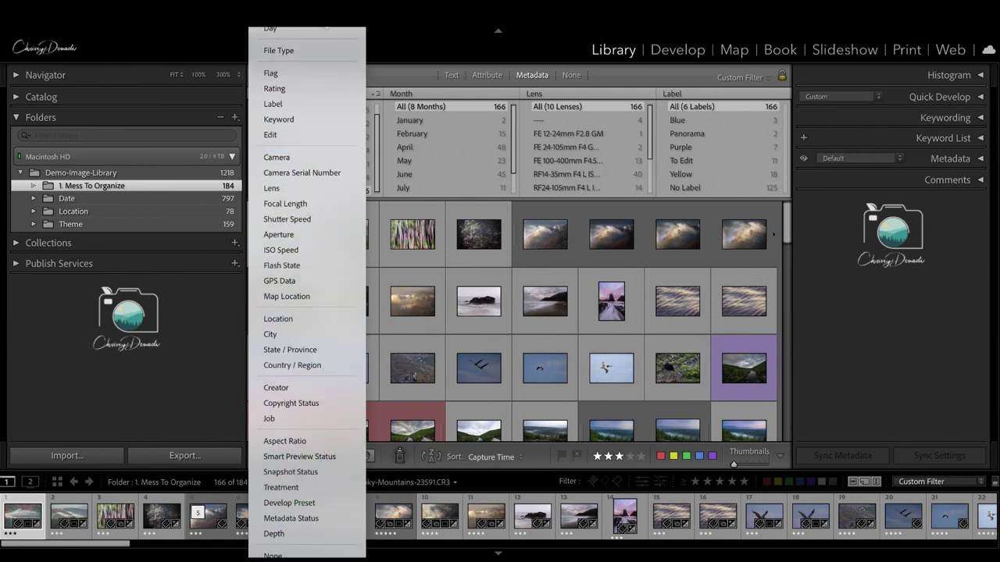
pyautogui.scroll(1, 307, 106)
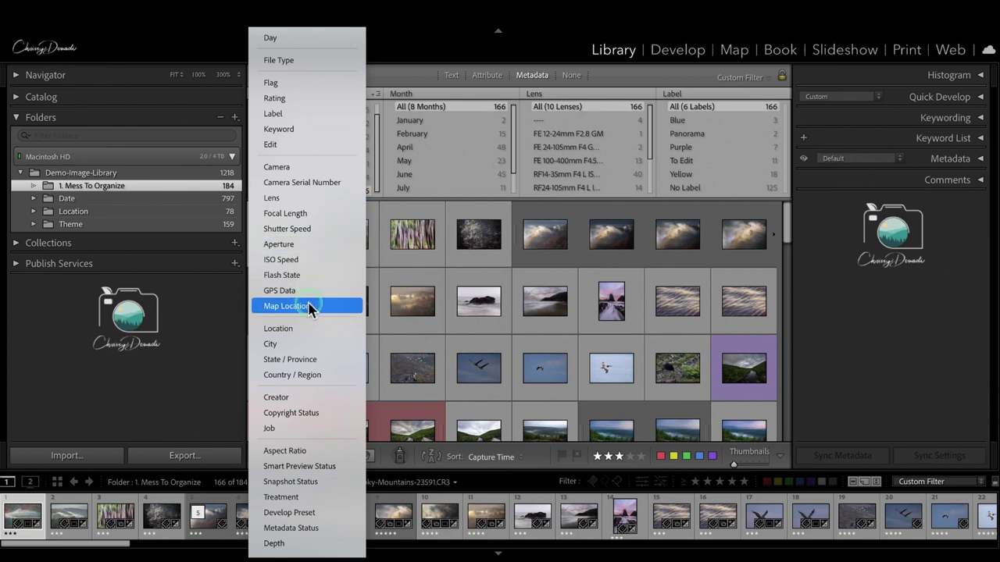
# Keep the first two metadata columns filtering by Date and Month.
pyautogui.click(269, 33)
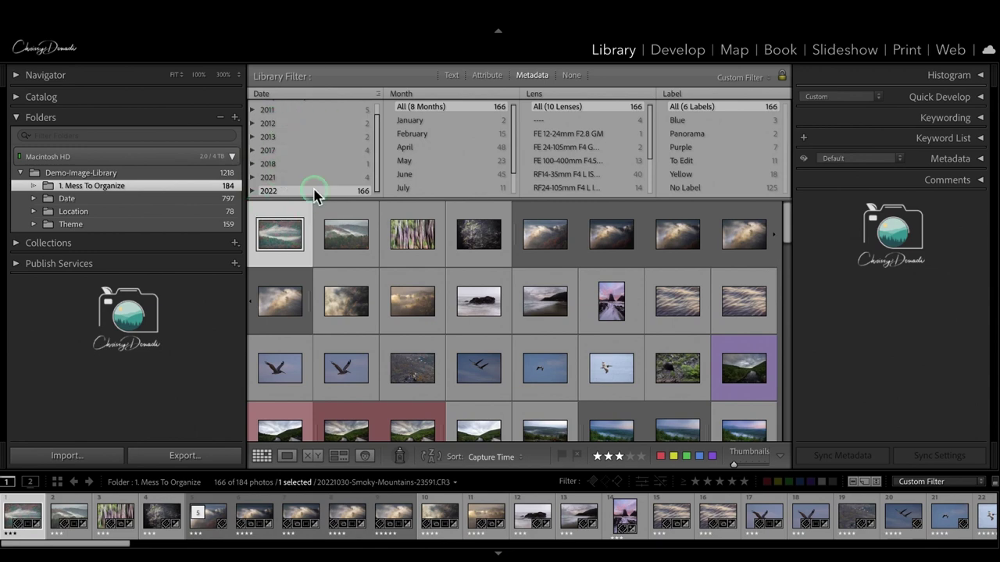
pyautogui.click(410, 93)
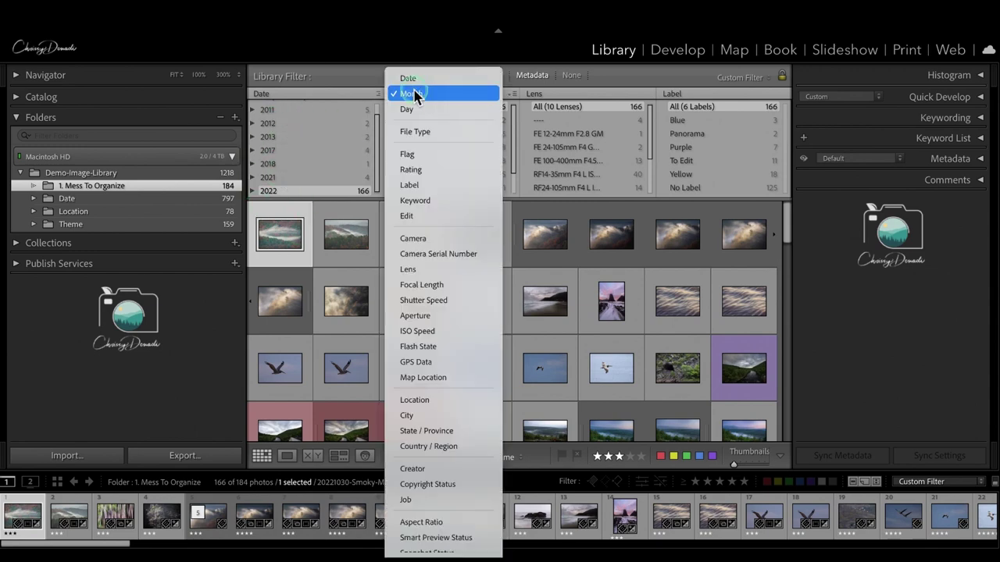
pyautogui.click(411, 94)
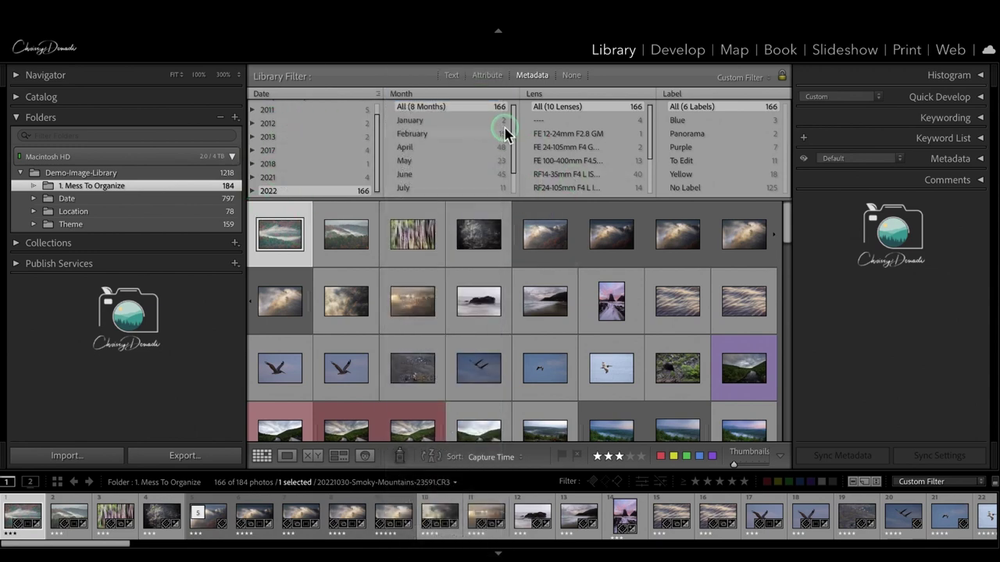
pyautogui.scroll(-2, 505, 133)
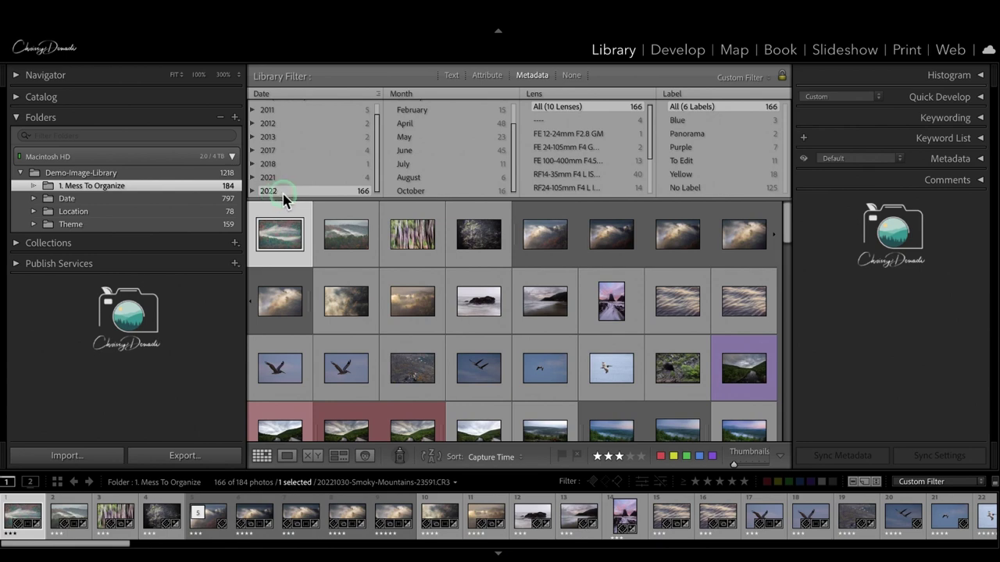
# Filter to October 2022 and select all 16 of its photos.
pyautogui.click(411, 190)
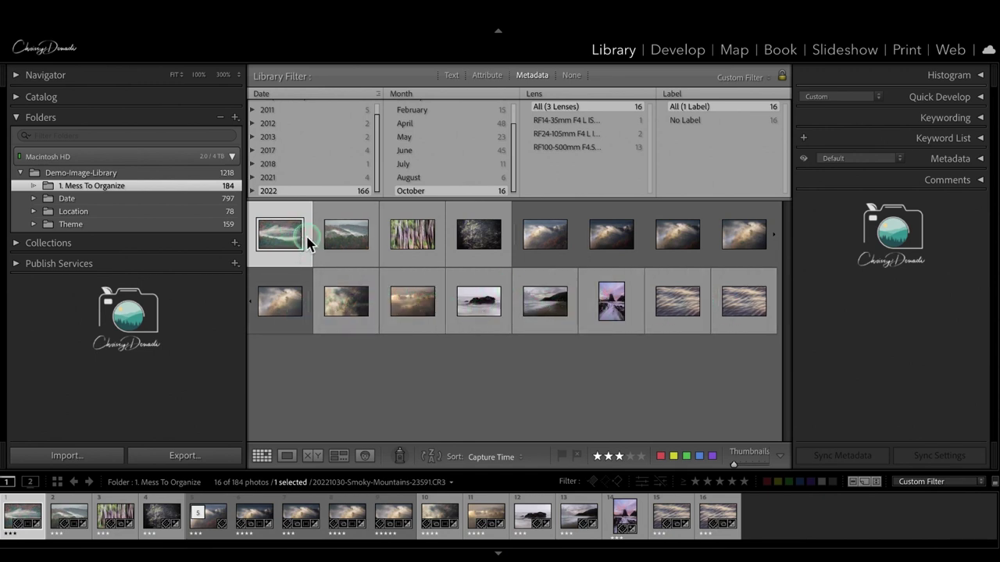
pyautogui.keyDown('shift'); pyautogui.click(417, 310); pyautogui.keyUp('shift')
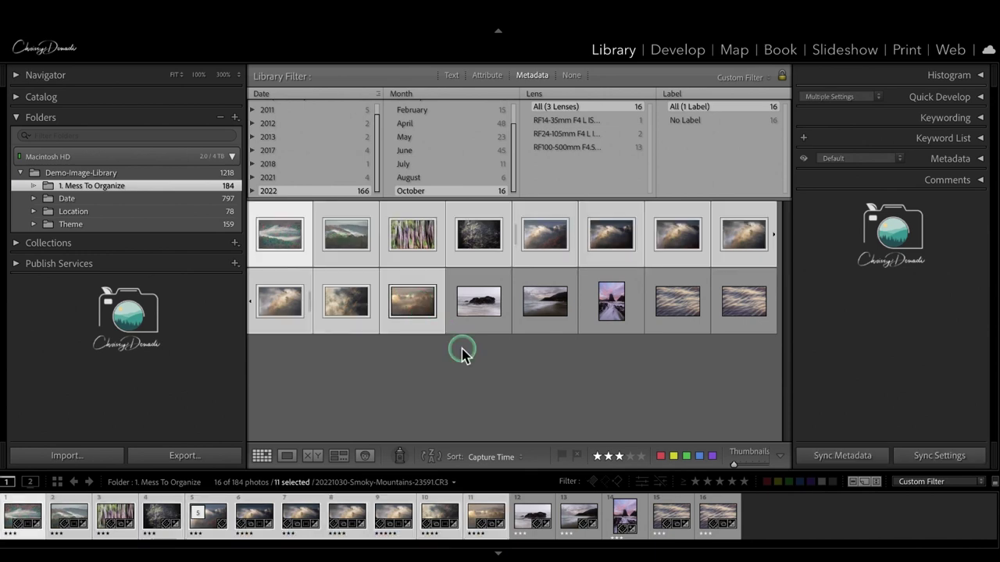
pyautogui.click(418, 238)
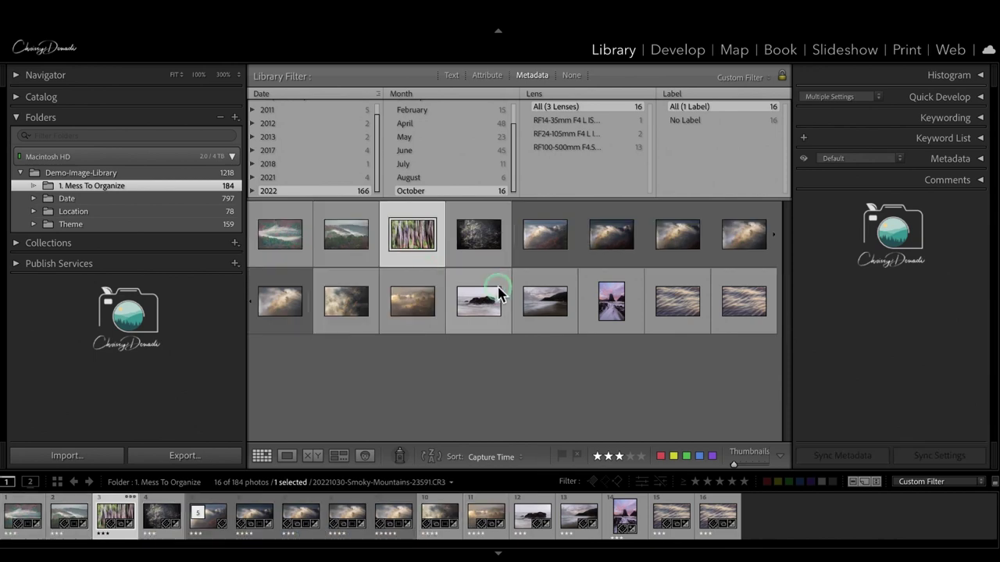
pyautogui.press('super+a')
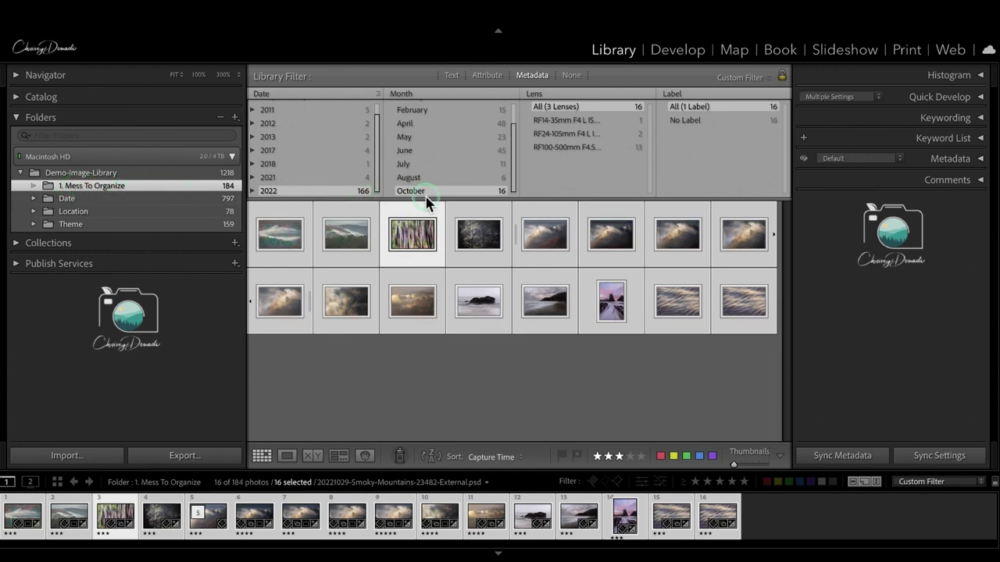
# Filter to February 2022 and move its 15 photos into a new 2022.02-CA-Yosemite subfolder.
pyautogui.click(414, 110)
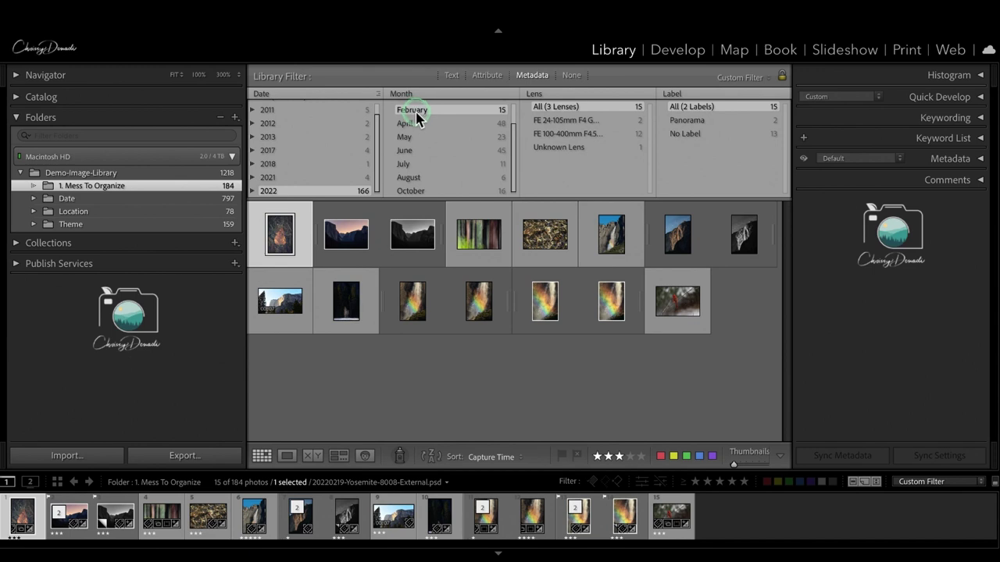
pyautogui.press('super+a')
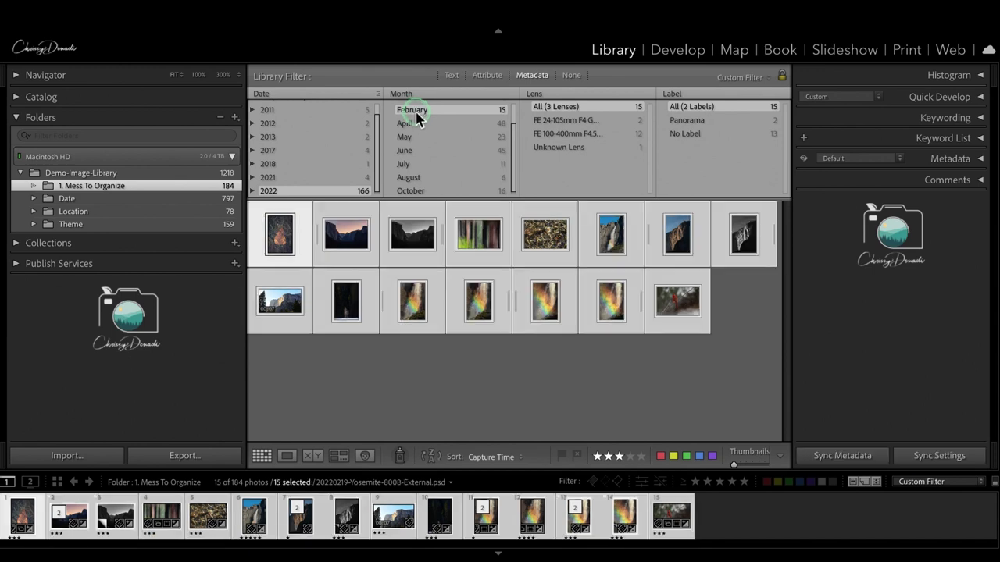
pyautogui.click(236, 121)
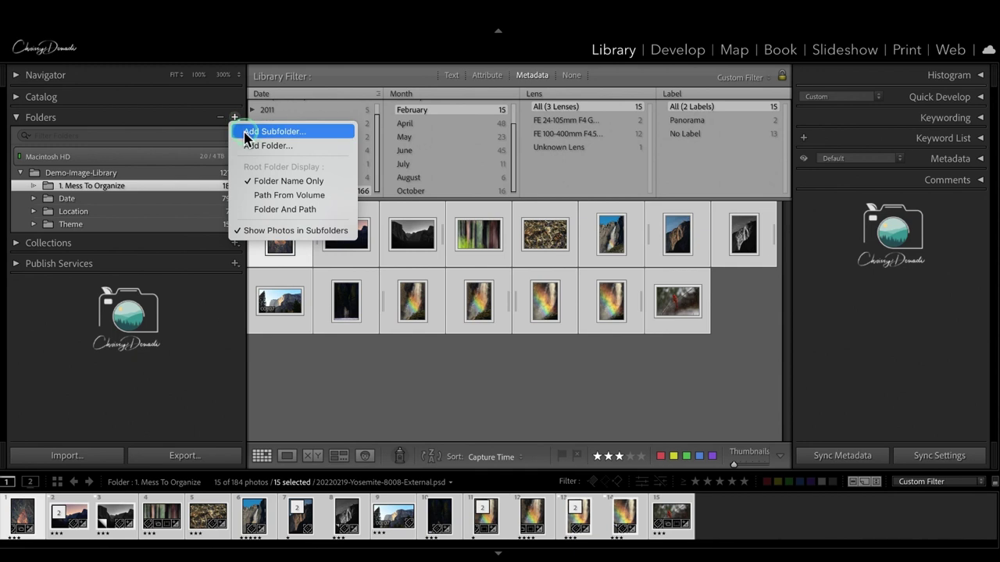
pyautogui.click(245, 134)
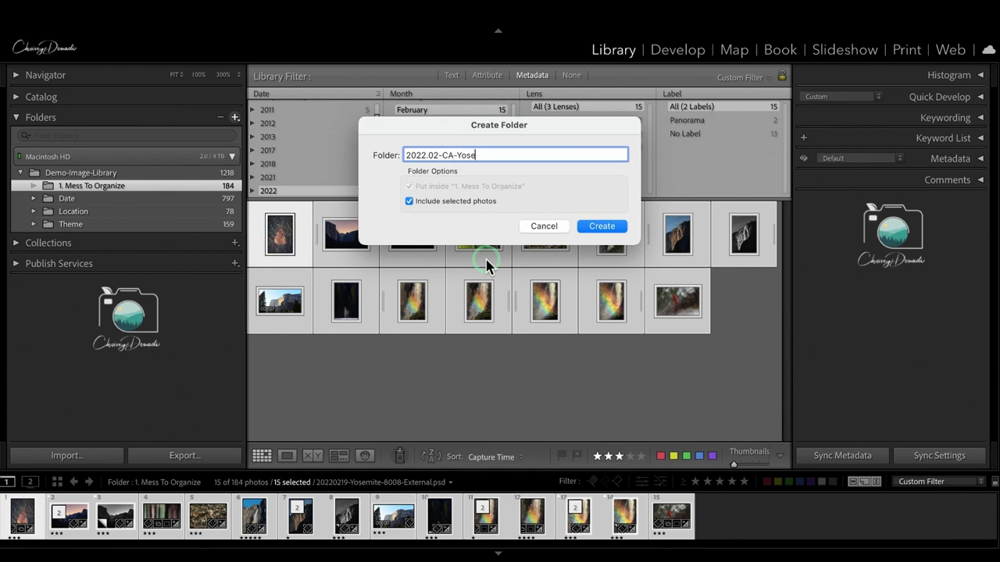
pyautogui.click(605, 227)
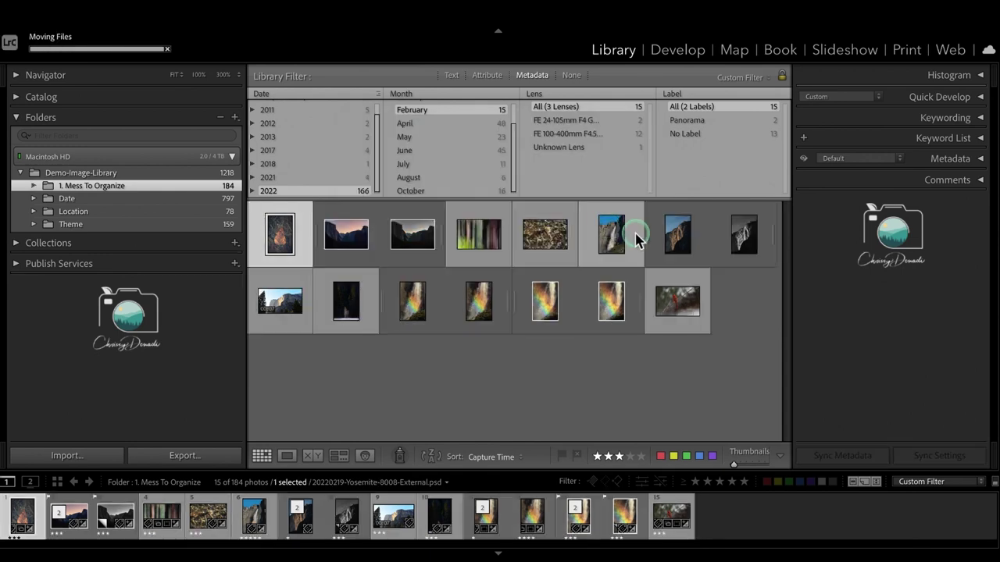
pyautogui.click(308, 191)
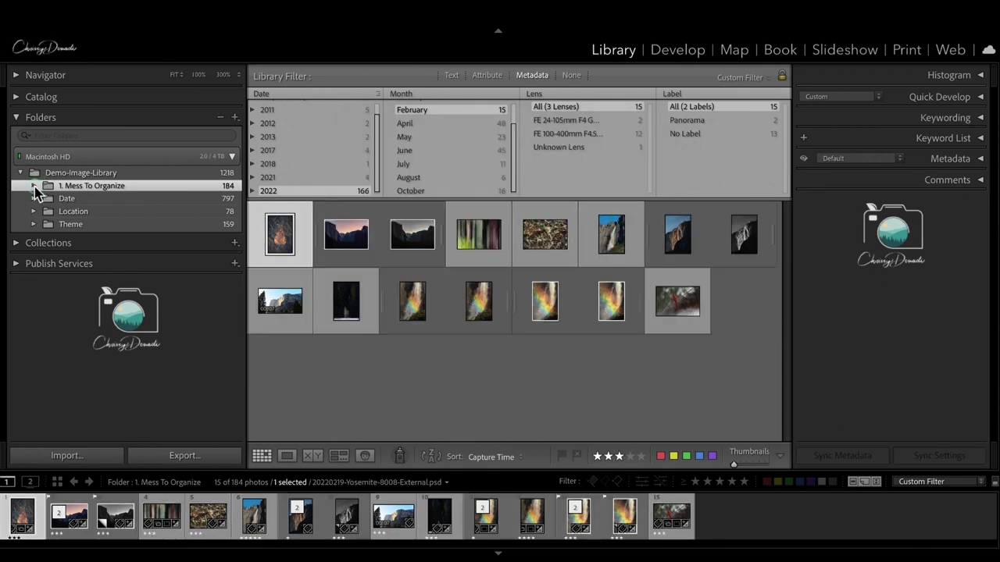
pyautogui.click(34, 185)
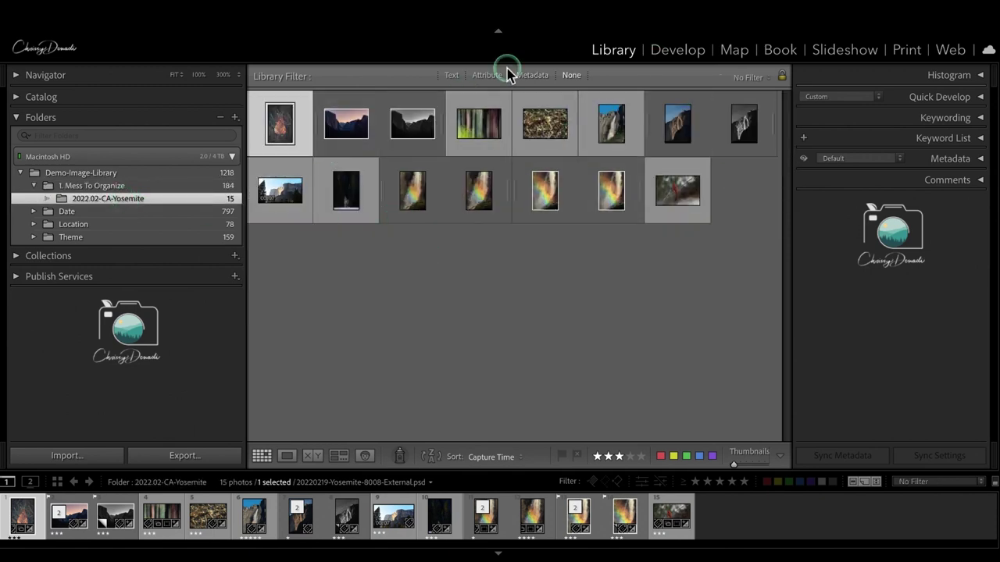
# Filter 1. Mess To Organize to July 2022 and select all 11 photos.
pyautogui.click(149, 186)
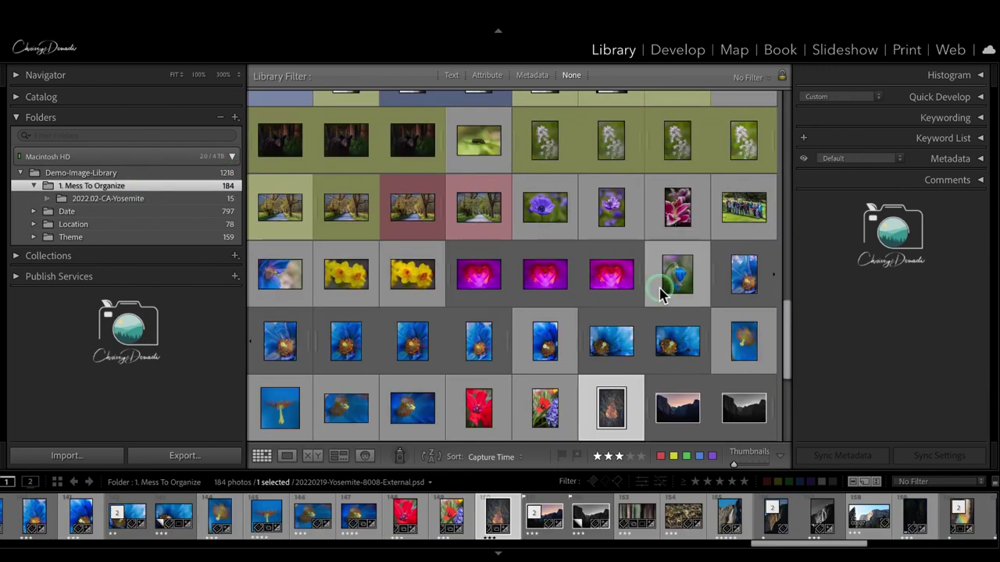
pyautogui.scroll(-10, 663, 283)
pyautogui.click(547, 105)
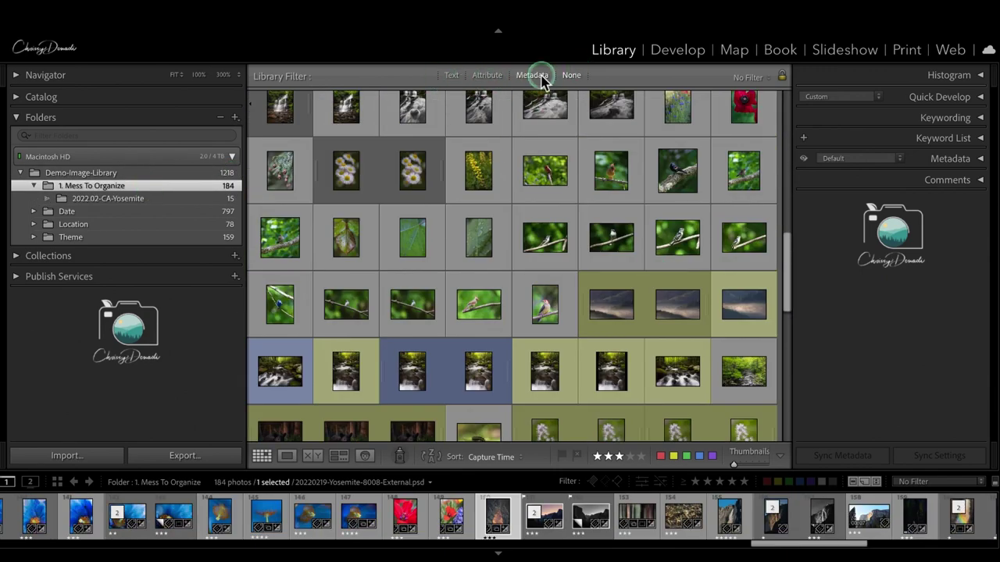
pyautogui.click(531, 75)
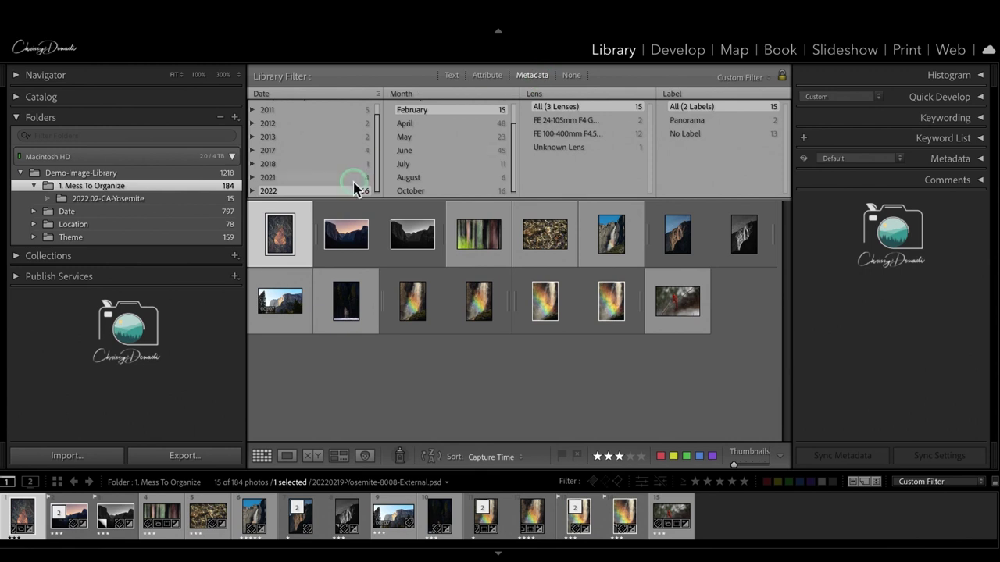
pyautogui.click(376, 190)
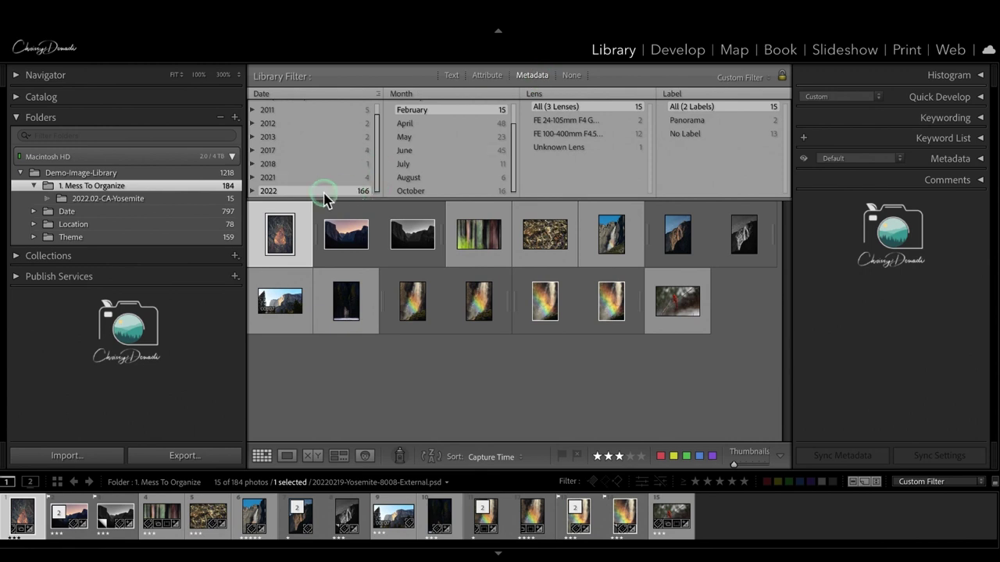
pyautogui.click(485, 165)
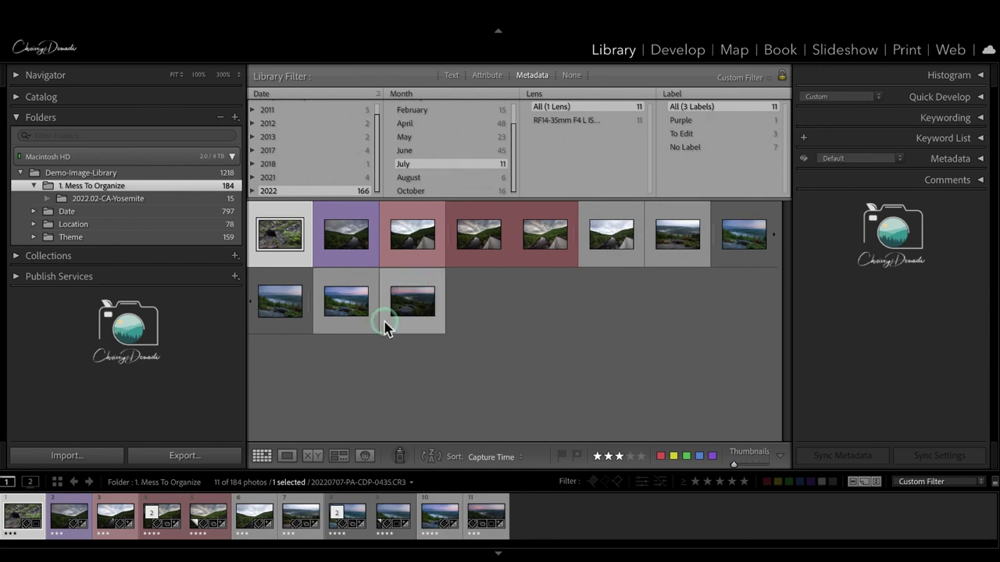
pyautogui.press('super+a')
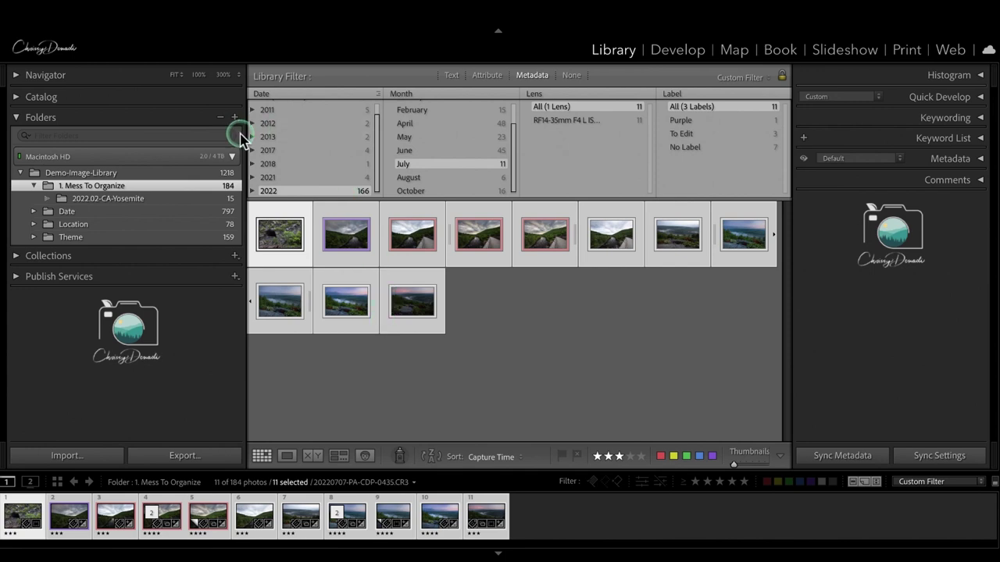
# Create the subfolder 2022.07-PA-Pocnos containing the selected July photos.
pyautogui.click(235, 117)
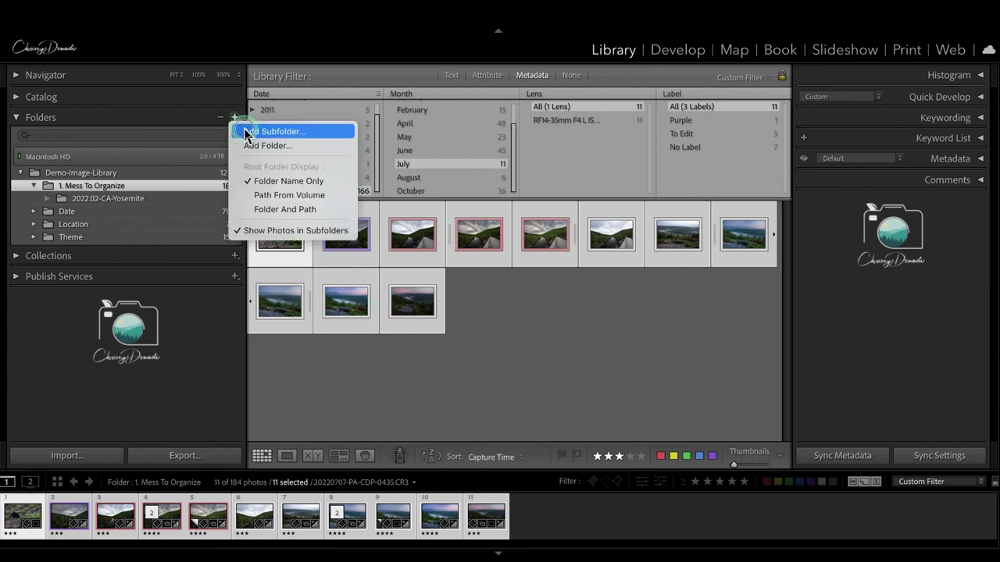
pyautogui.click(245, 132)
pyautogui.click(389, 156)
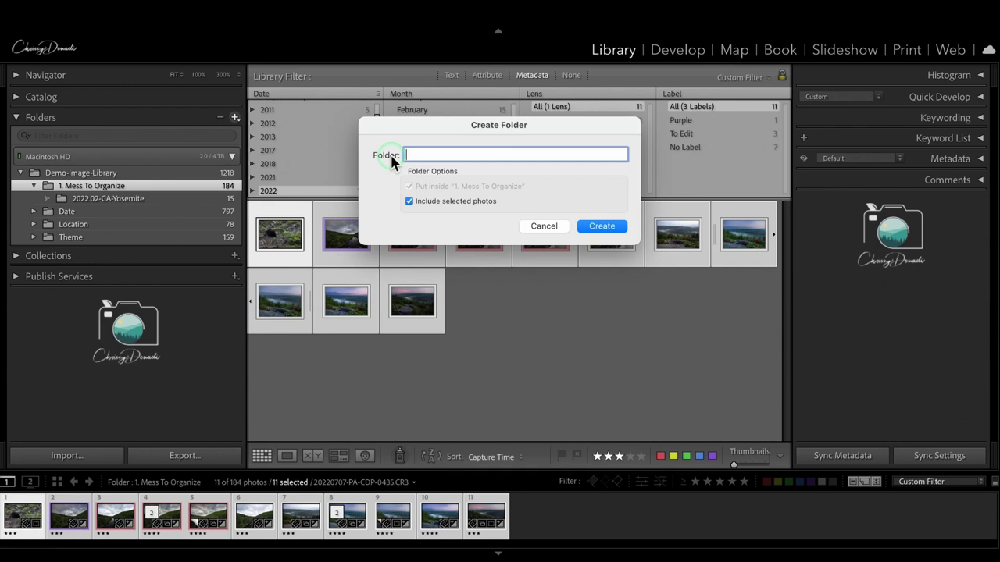
pyautogui.write('2022.07-PA-Po')
pyautogui.press('BackSpace')
pyautogui.write('ocnos')
pyautogui.click(603, 227)
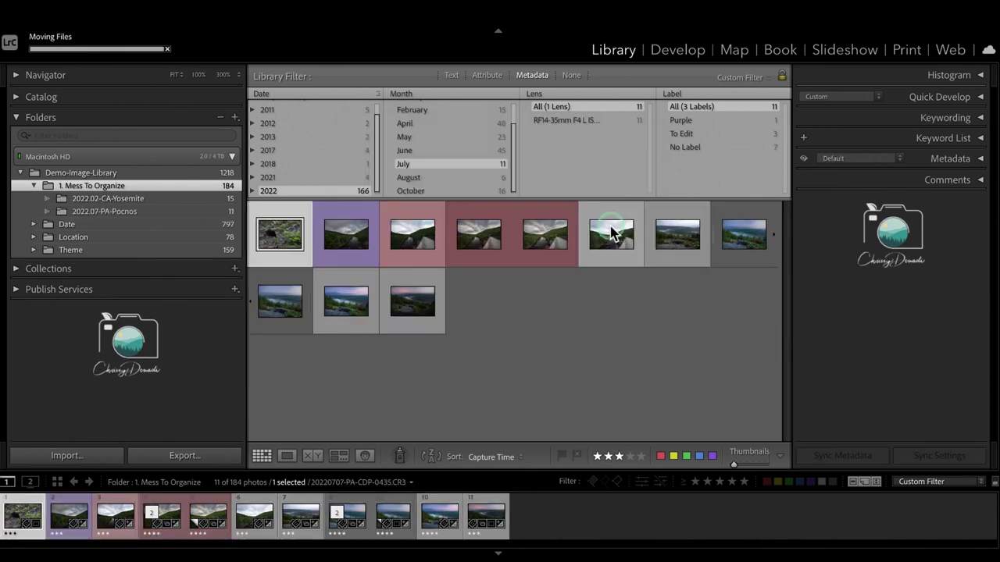
pyautogui.click(111, 209)
pyautogui.click(108, 188)
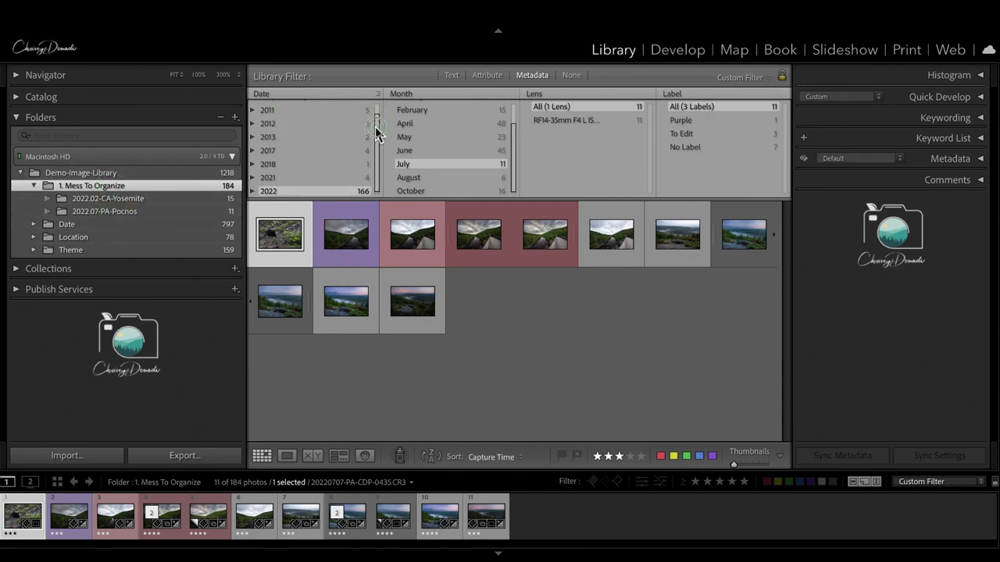
# Set the Date column to All so all 184 photos show.
pyautogui.scroll(1, 371, 119)
pyautogui.click(279, 108)
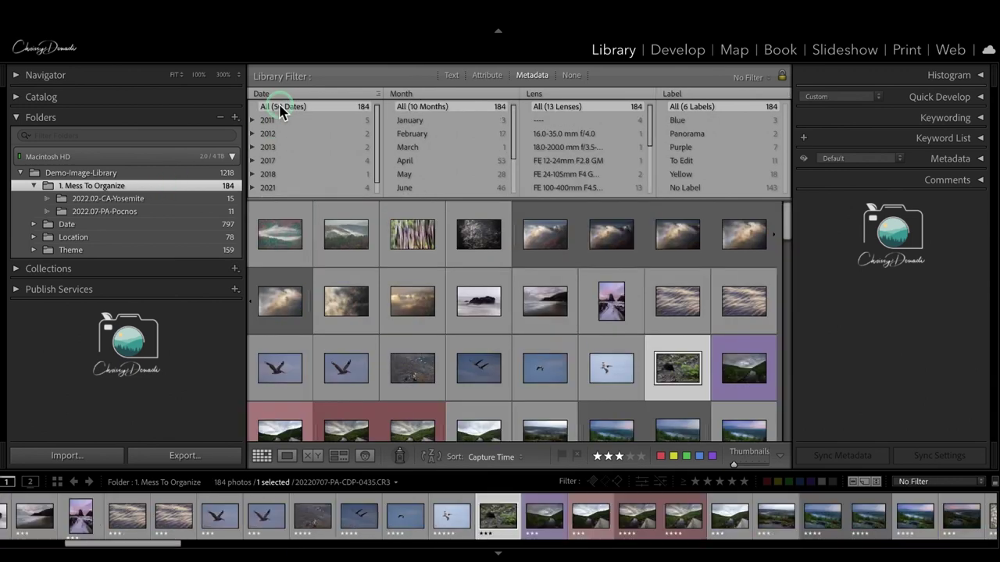
pyautogui.moveTo(786, 224); pyautogui.dragTo(783, 237)
# Cmd-select each of the 18 bird photos across the grid.
pyautogui.click(269, 252)
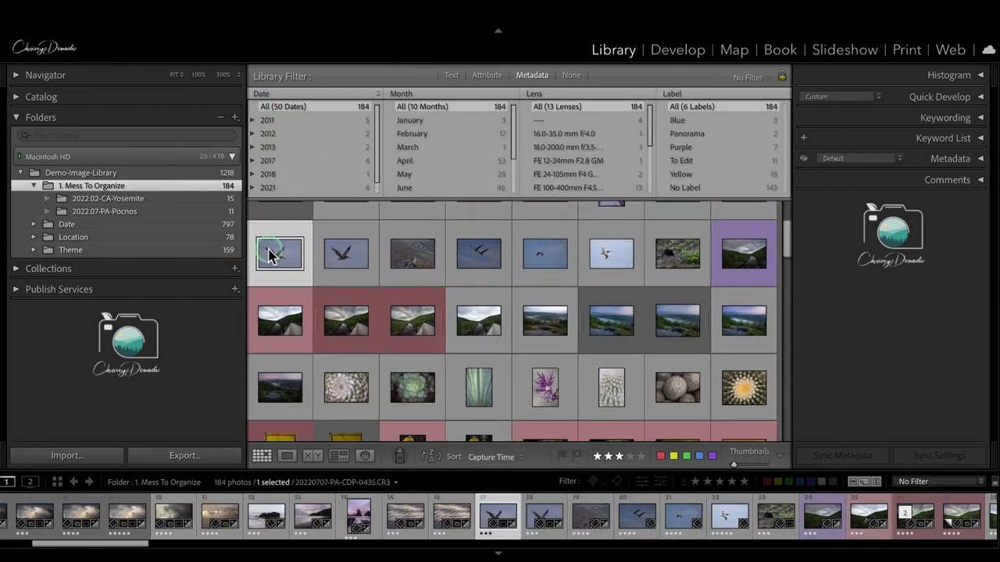
pyautogui.keyDown('super'); pyautogui.click(350, 251); pyautogui.keyUp('super')
pyautogui.keyDown('super'); pyautogui.click(476, 250); pyautogui.keyUp('super')
pyautogui.keyDown('super'); pyautogui.click(559, 268); pyautogui.keyUp('super')
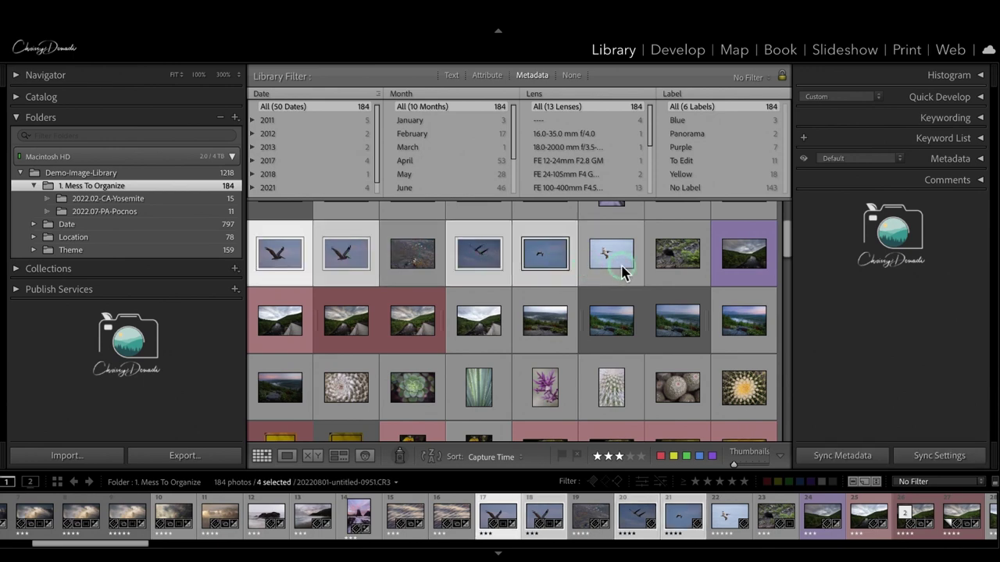
pyautogui.keyDown('super'); pyautogui.click(623, 271); pyautogui.keyUp('super')
pyautogui.moveTo(785, 238); pyautogui.dragTo(783, 330)
pyautogui.keyDown('super'); pyautogui.click(544, 261); pyautogui.keyUp('super')
pyautogui.keyDown('super'); pyautogui.click(611, 261); pyautogui.keyUp('super')
pyautogui.keyDown('super'); pyautogui.click(677, 262); pyautogui.keyUp('super')
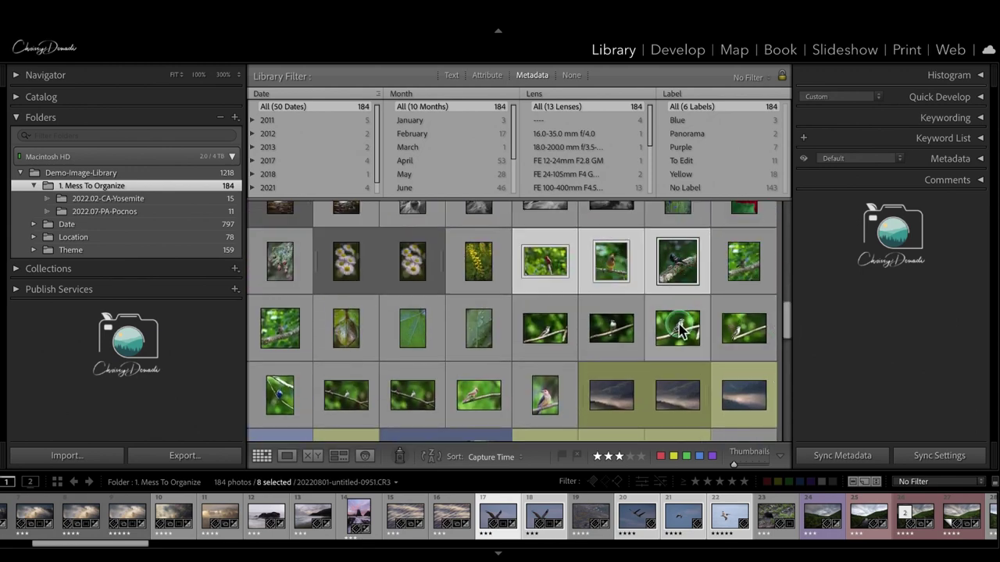
pyautogui.keyDown('super'); pyautogui.click(677, 328); pyautogui.keyUp('super')
pyautogui.keyDown('super'); pyautogui.click(611, 328); pyautogui.keyUp('super')
pyautogui.keyDown('super'); pyautogui.click(544, 328); pyautogui.keyUp('super')
pyautogui.keyDown('super'); pyautogui.click(743, 328); pyautogui.keyUp('super')
pyautogui.keyDown('super'); pyautogui.click(544, 400); pyautogui.keyUp('super')
pyautogui.keyDown('super'); pyautogui.click(477, 400); pyautogui.keyUp('super')
pyautogui.keyDown('super'); pyautogui.click(412, 400); pyautogui.keyUp('super')
pyautogui.keyDown('super'); pyautogui.click(346, 400); pyautogui.keyUp('super')
pyautogui.keyDown('super'); pyautogui.click(280, 399); pyautogui.keyUp('super')
pyautogui.keyDown('super'); pyautogui.click(357, 347); pyautogui.keyUp('super')
pyautogui.keyDown('super'); pyautogui.click(290, 327); pyautogui.keyUp('super')
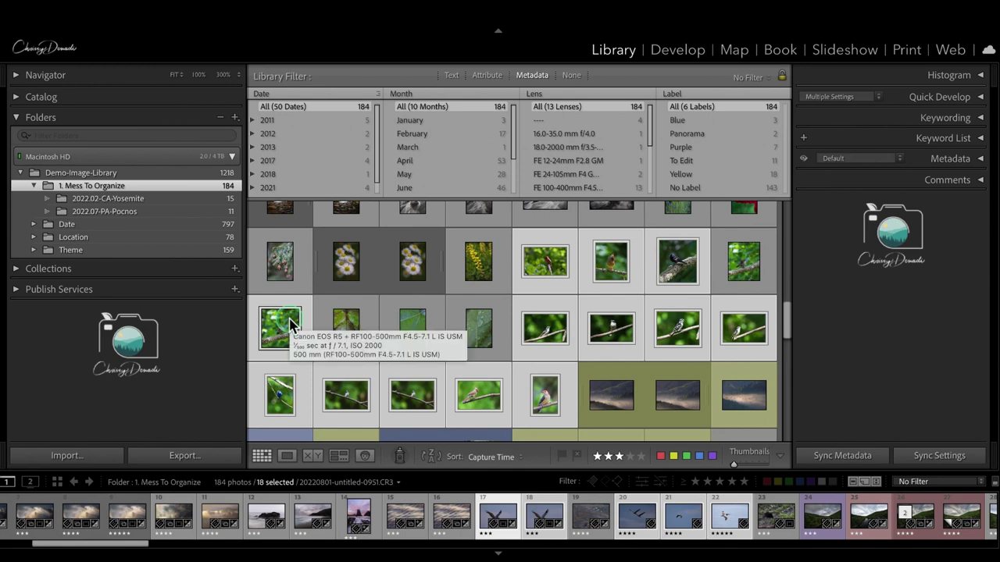
# Create the subfolder 2022-Birds containing the selected bird photos.
pyautogui.click(234, 118)
pyautogui.click(240, 132)
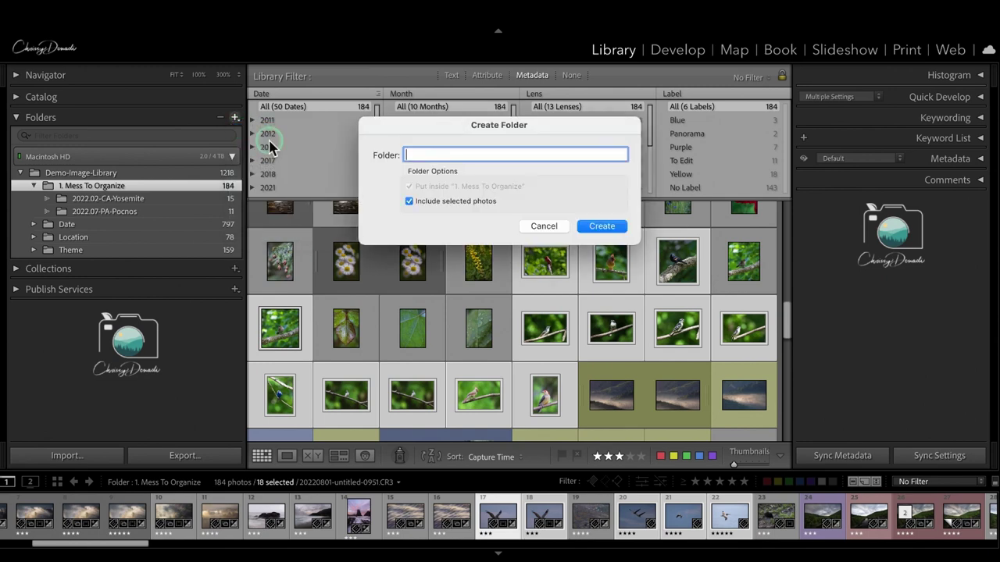
pyautogui.write('2022-Birds')
pyautogui.click(621, 229)
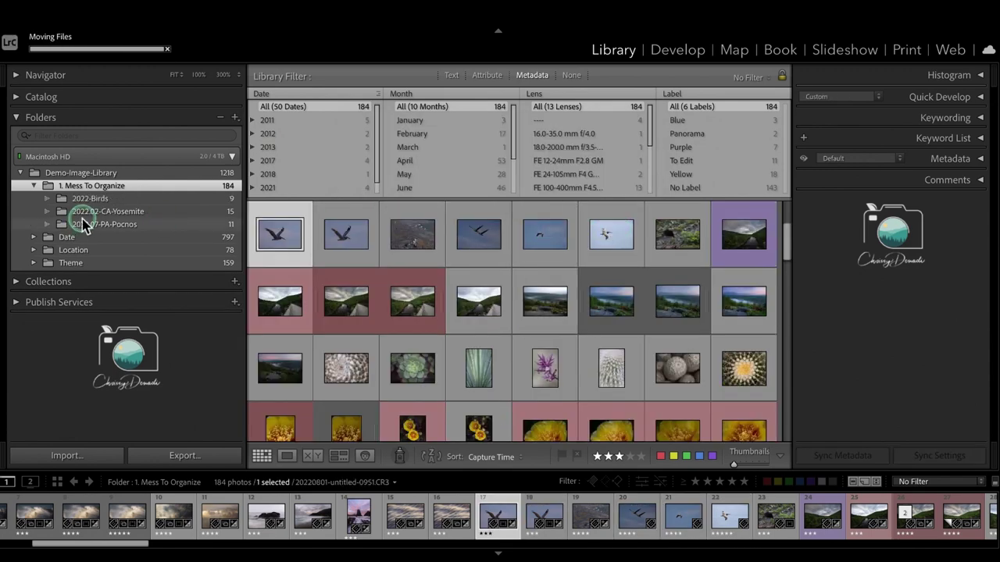
# Review 2022-Birds, 2022.02-CA-Yosemite and 2022.07-PA-Pocnos, then return to 1. Mess To Organize.
pyautogui.click(102, 201)
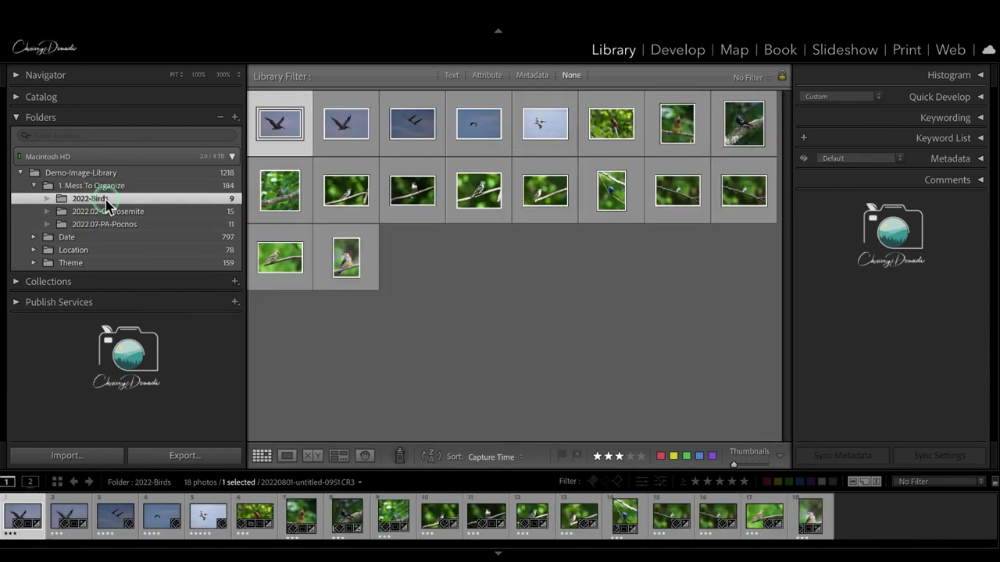
pyautogui.click(121, 212)
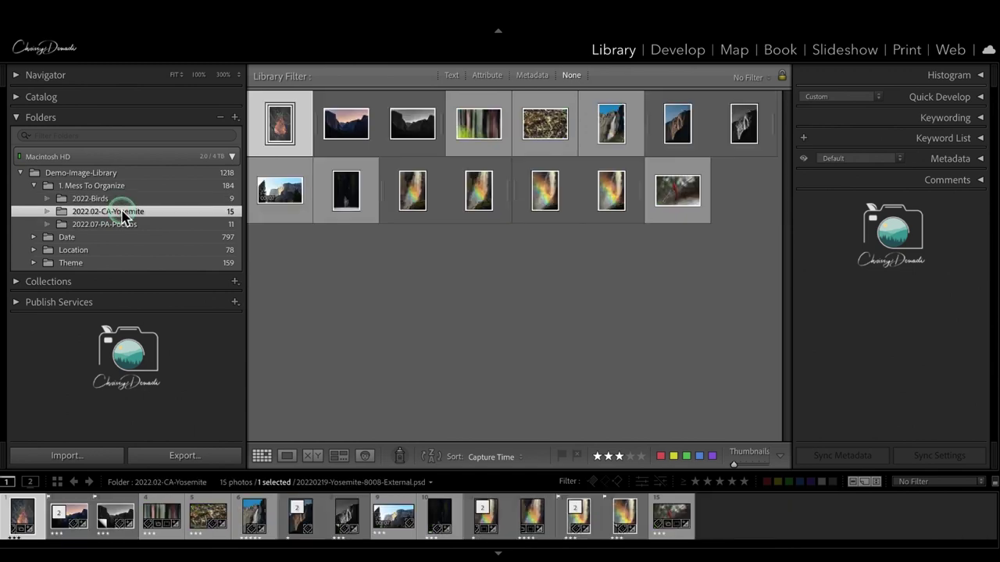
pyautogui.click(121, 224)
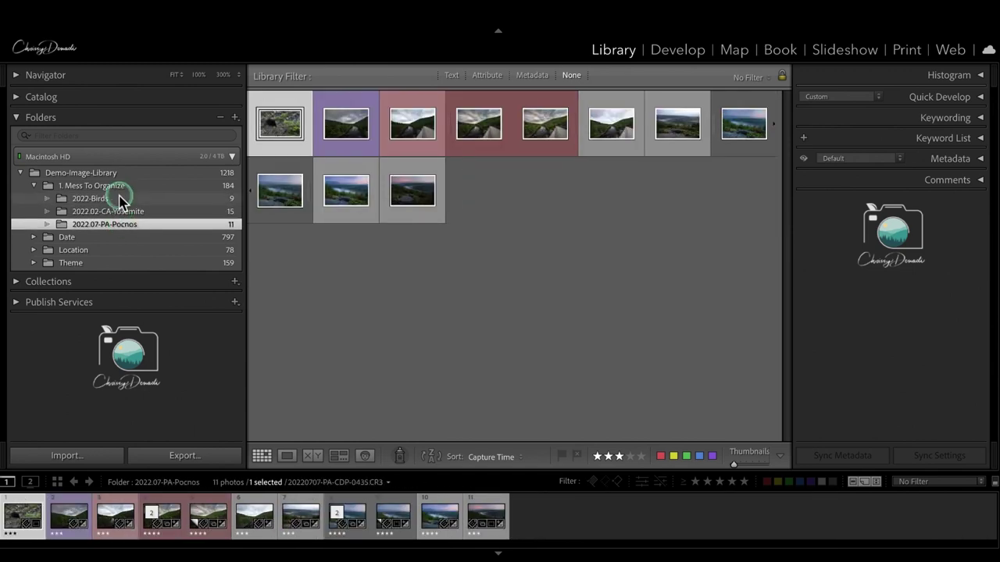
pyautogui.click(119, 187)
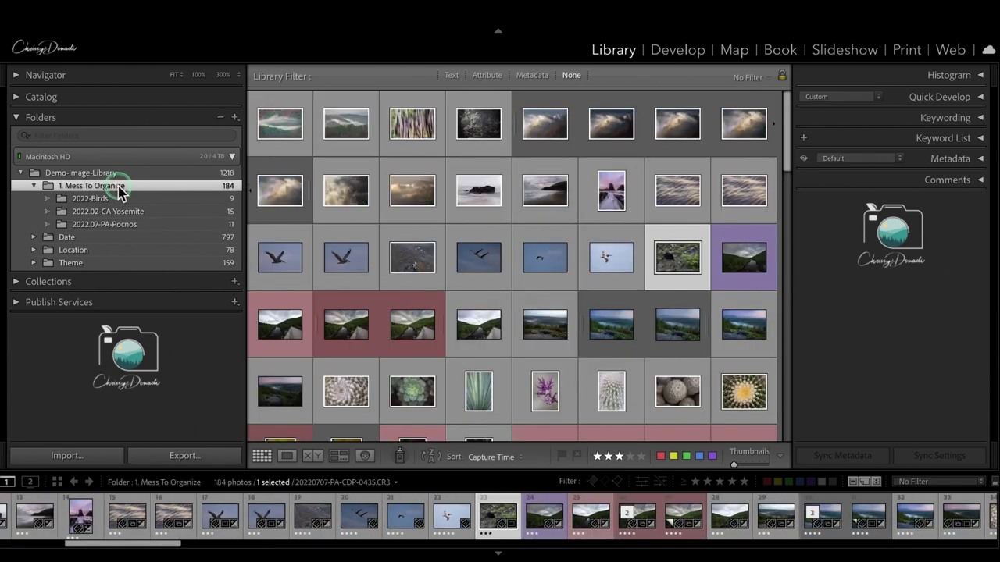